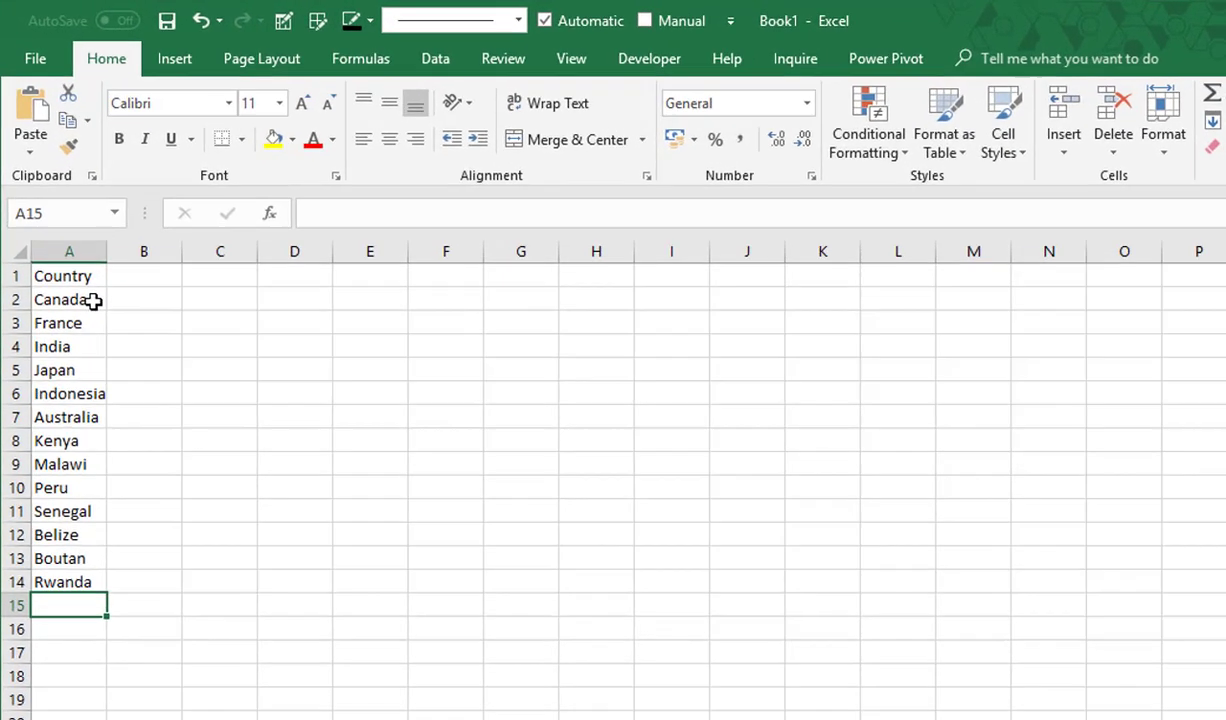
- Select the country names Canada through Rwanda in cells A2:A14
drag(93, 301, 82, 582)
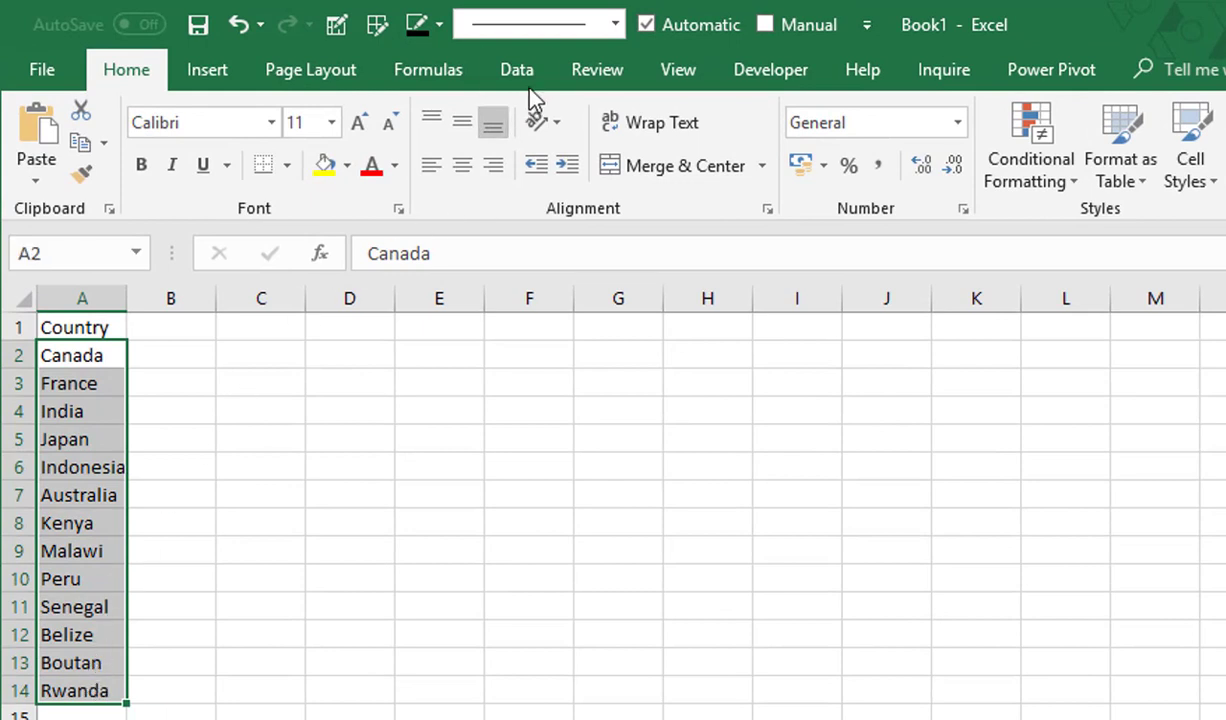
- Convert the 13 country names to the Geography data type, with Boutan resolved as Bhutan
click(531, 84)
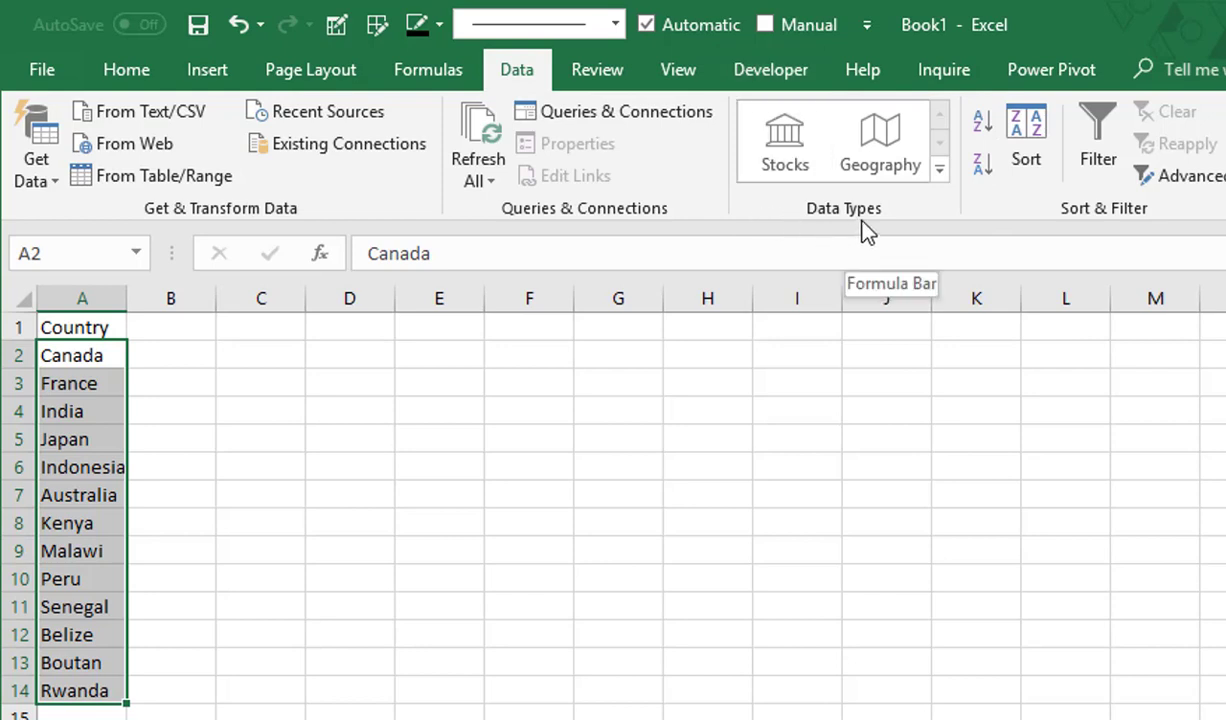
click(881, 168)
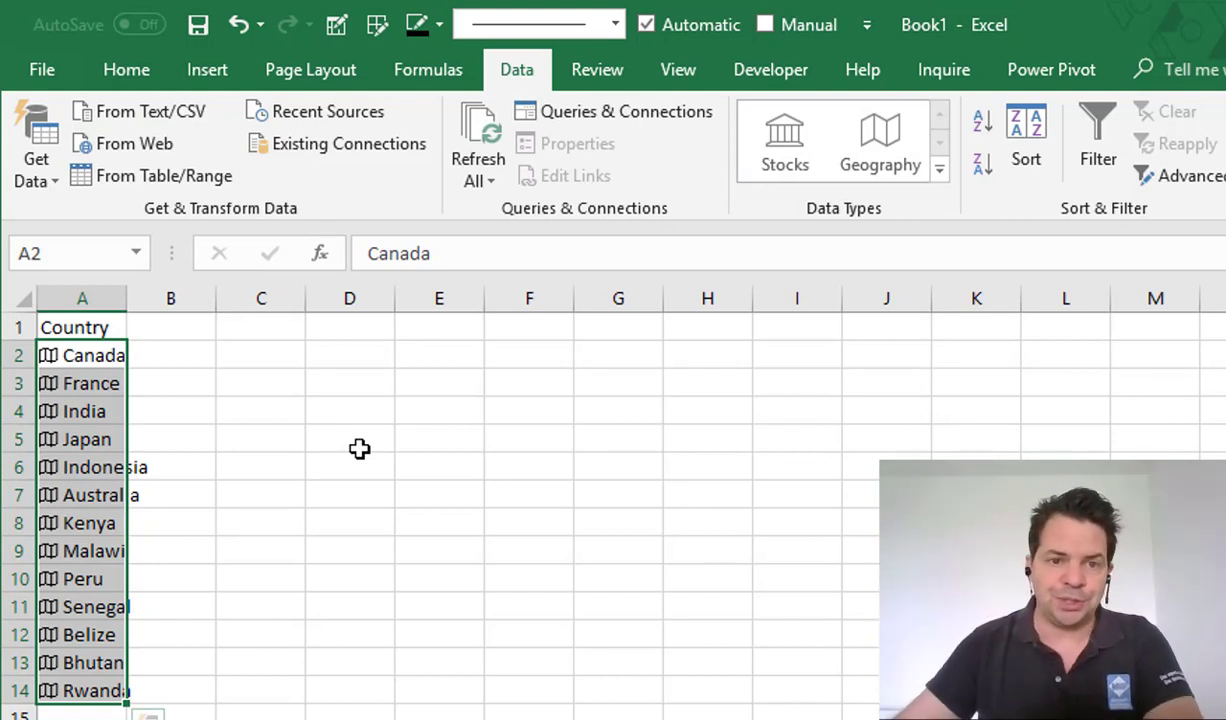
click(180, 359)
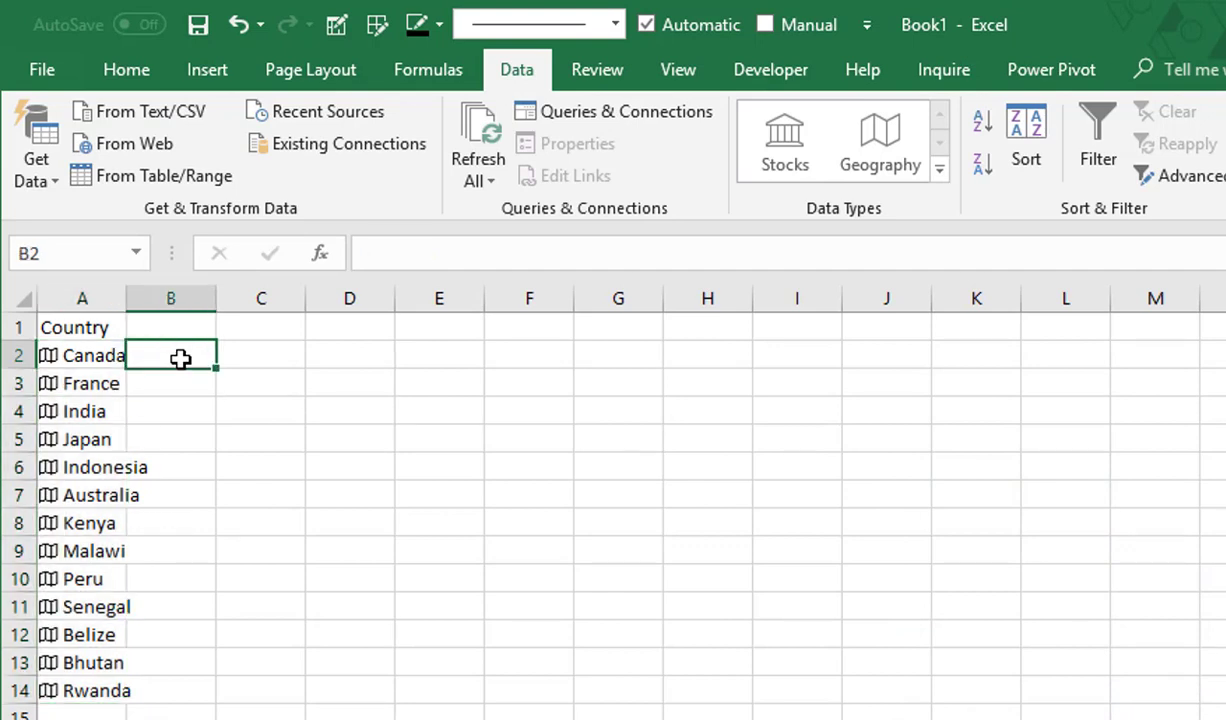
- Enter =A2.Population in B2, widen column B, and fill the formula down to B14
text(=)
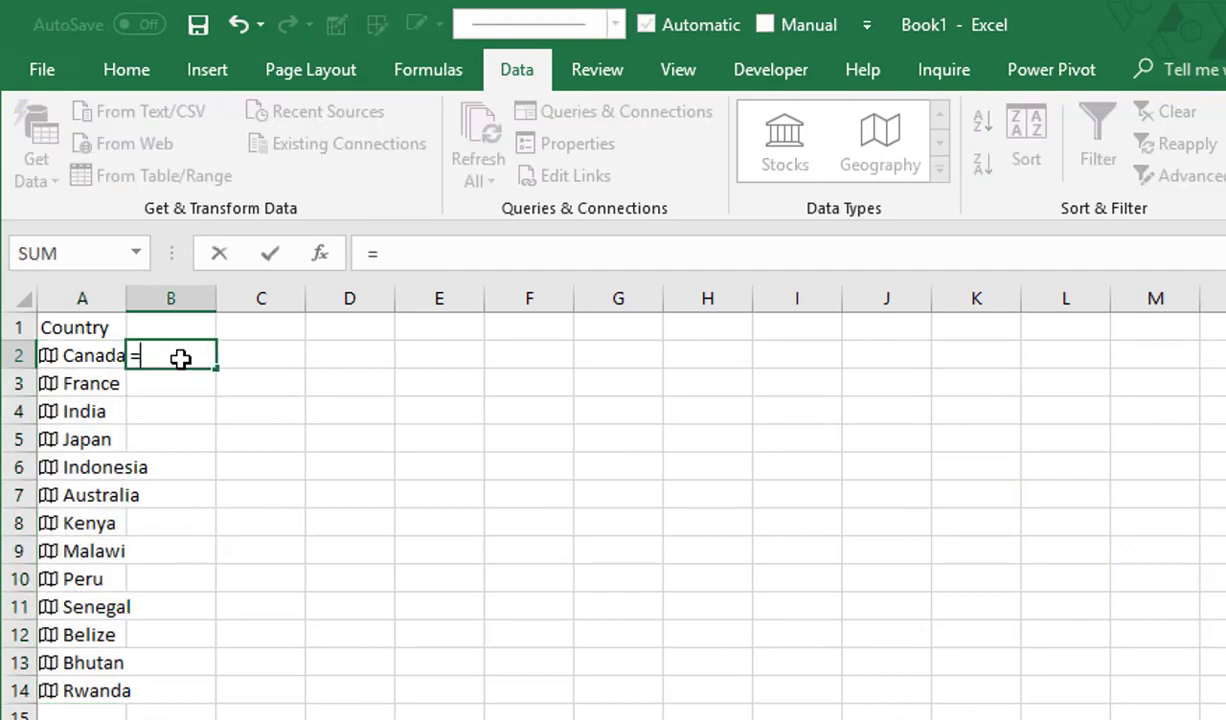
key(Left)
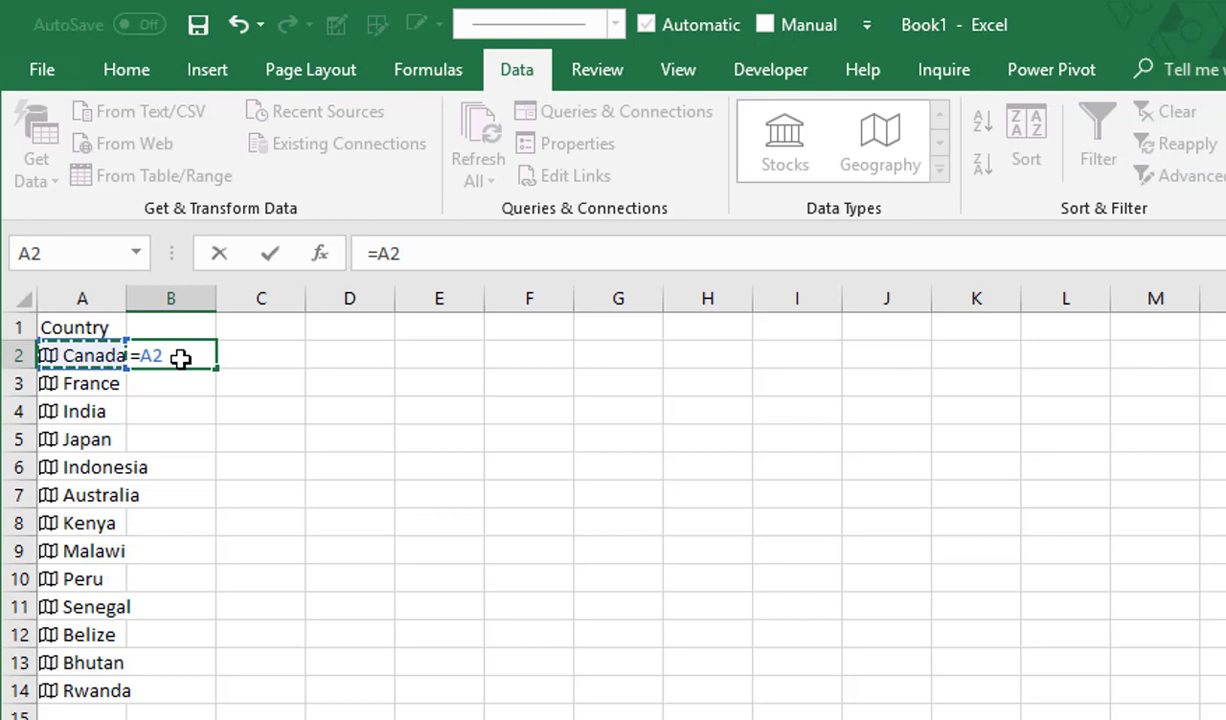
text(.)
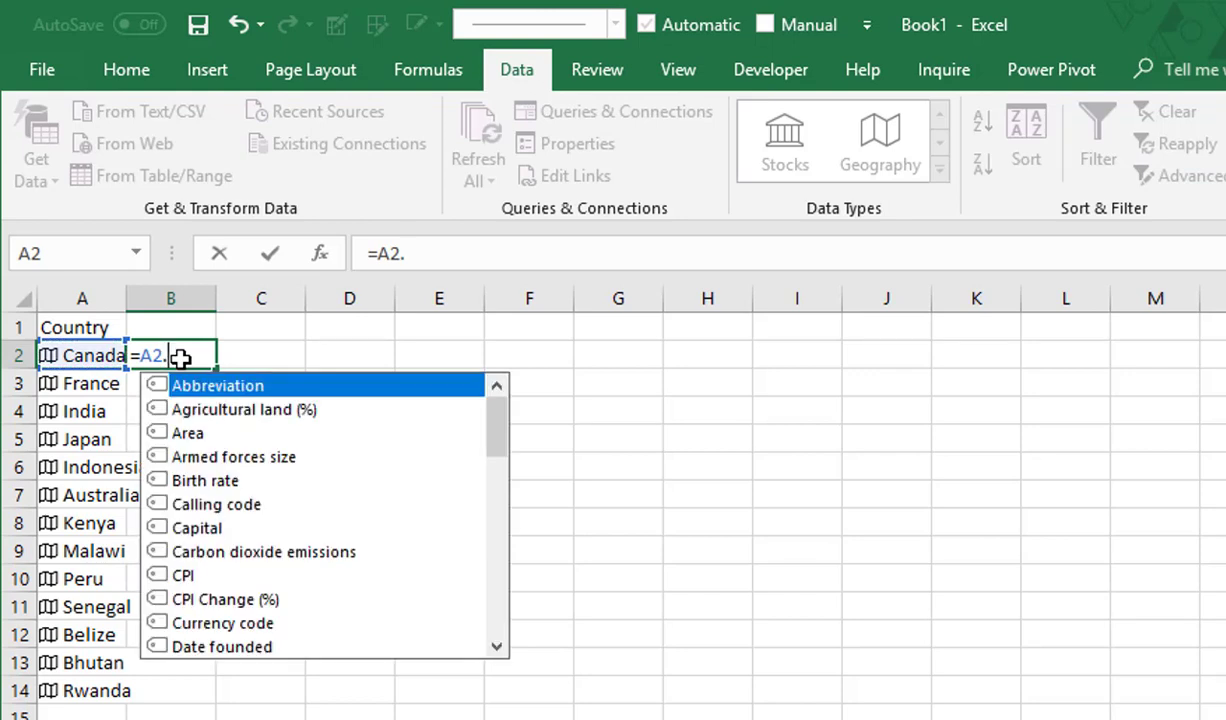
drag(498, 412, 505, 553)
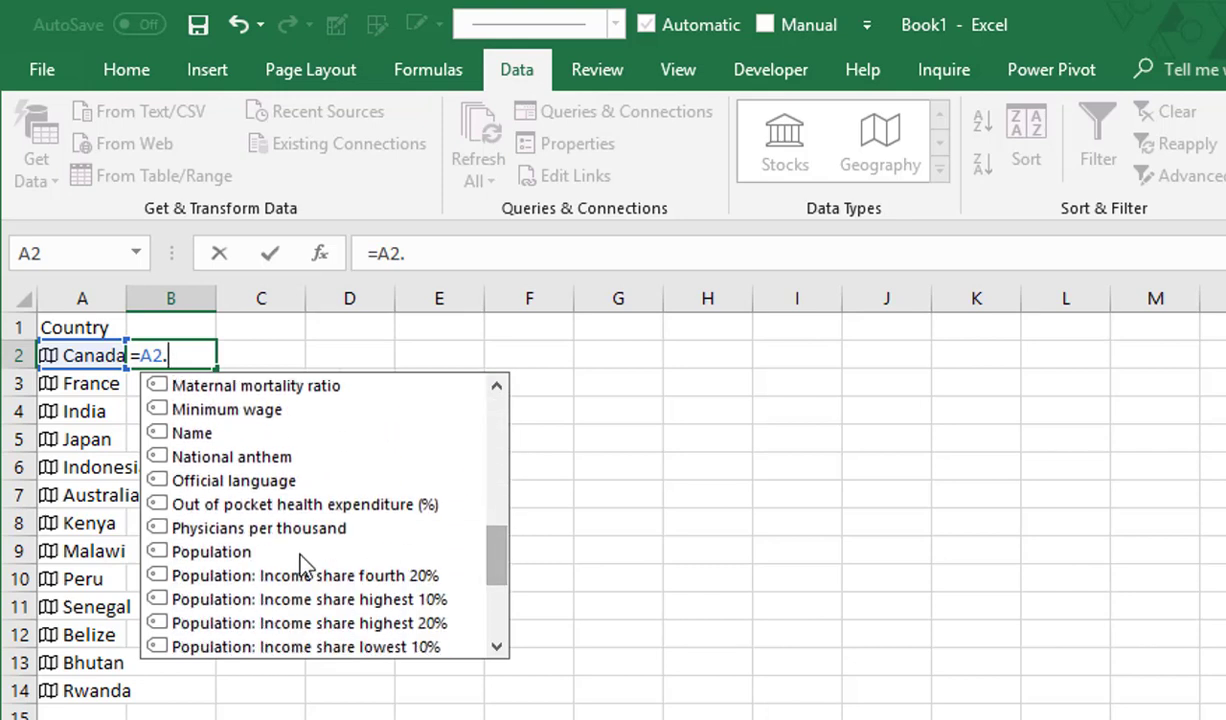
double_click(227, 558)
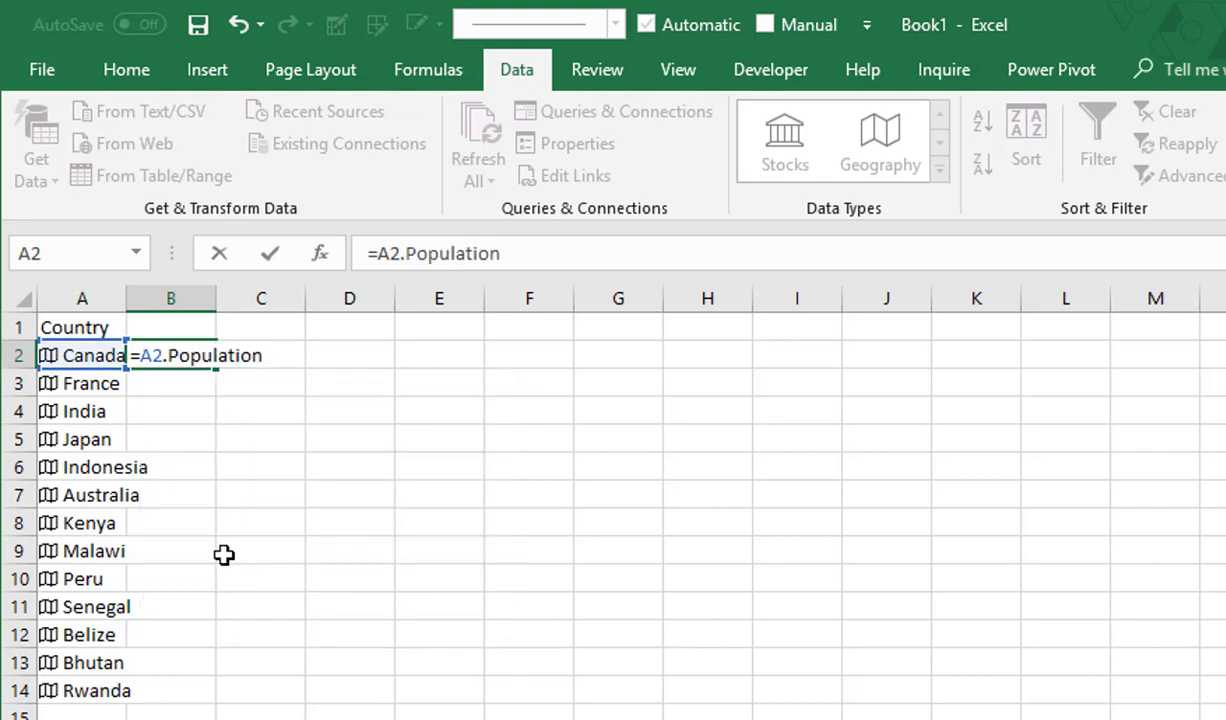
key(Return)
drag(216, 299, 295, 299)
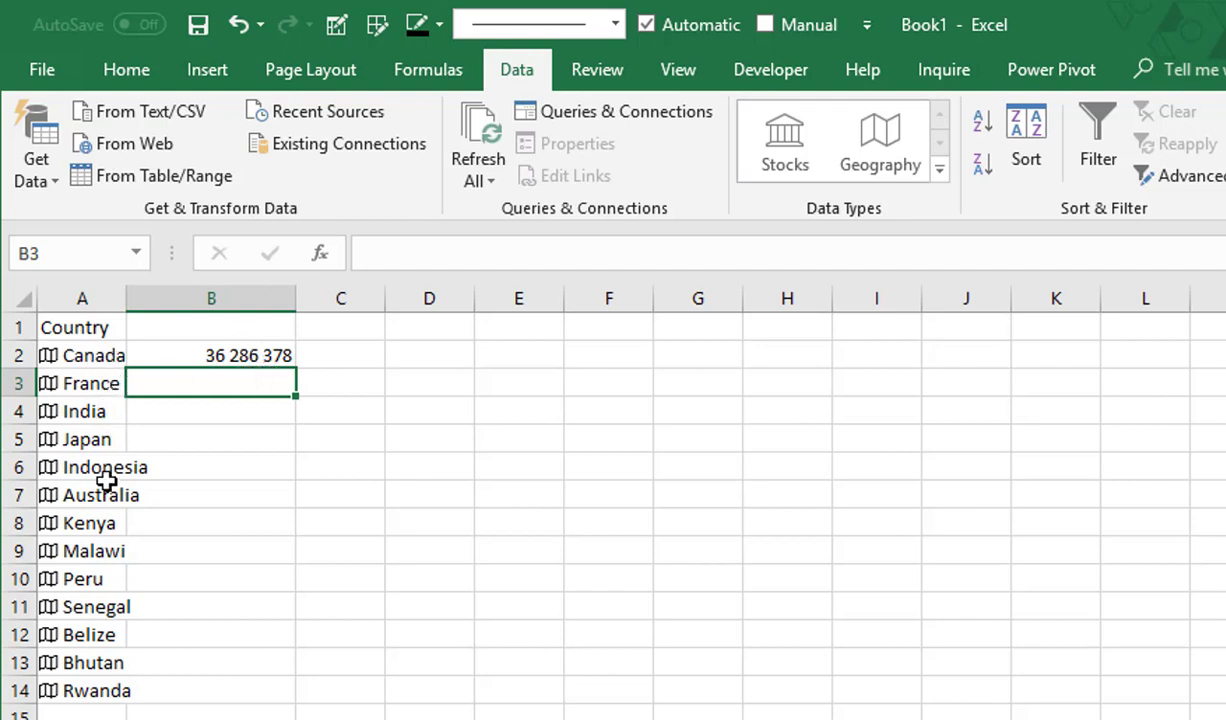
click(246, 354)
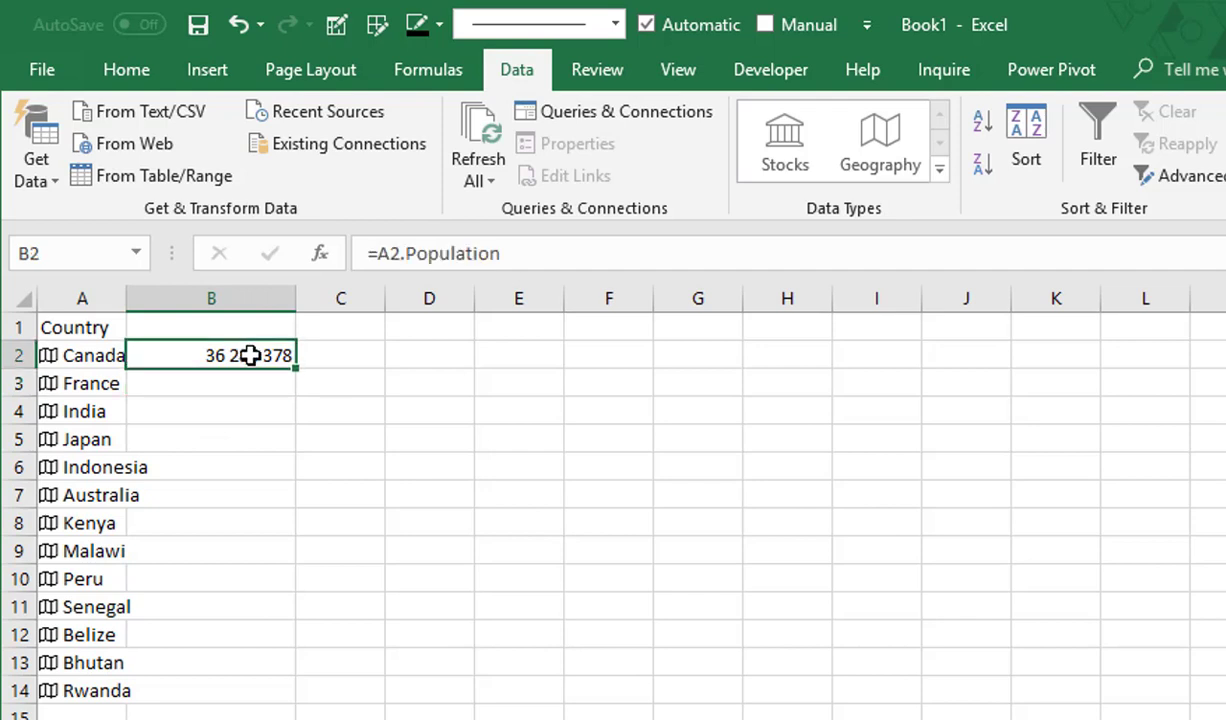
drag(294, 376, 272, 699)
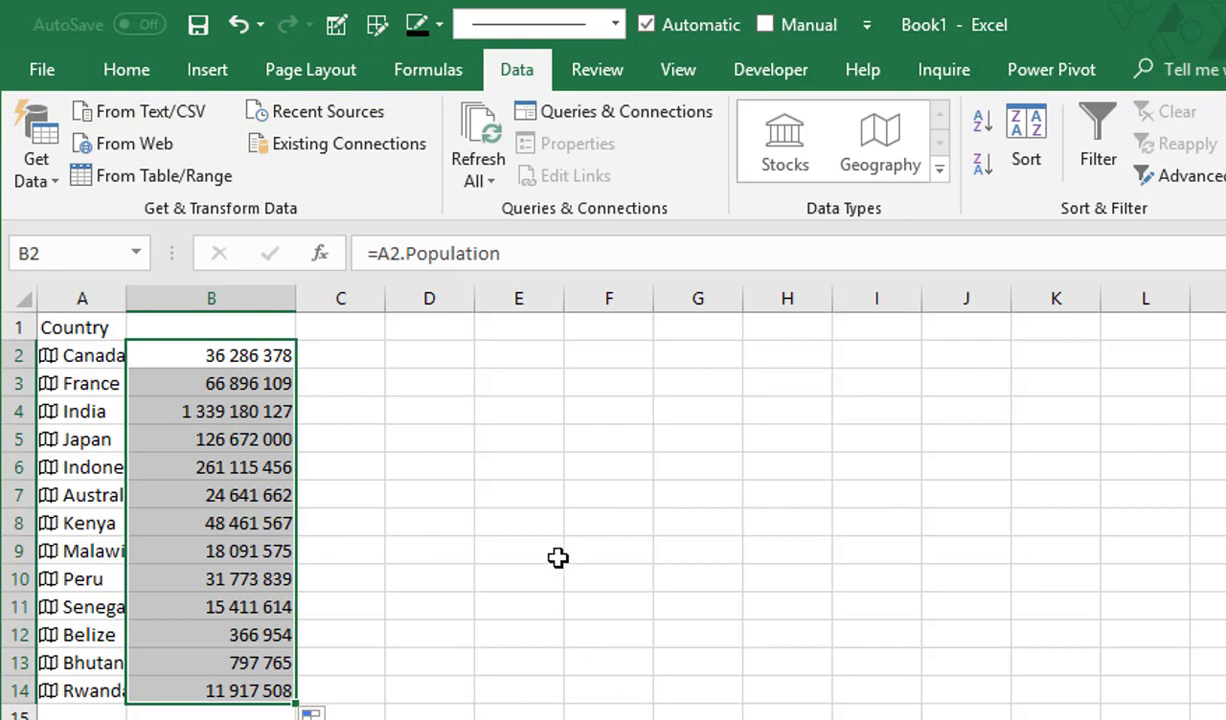
click(327, 354)
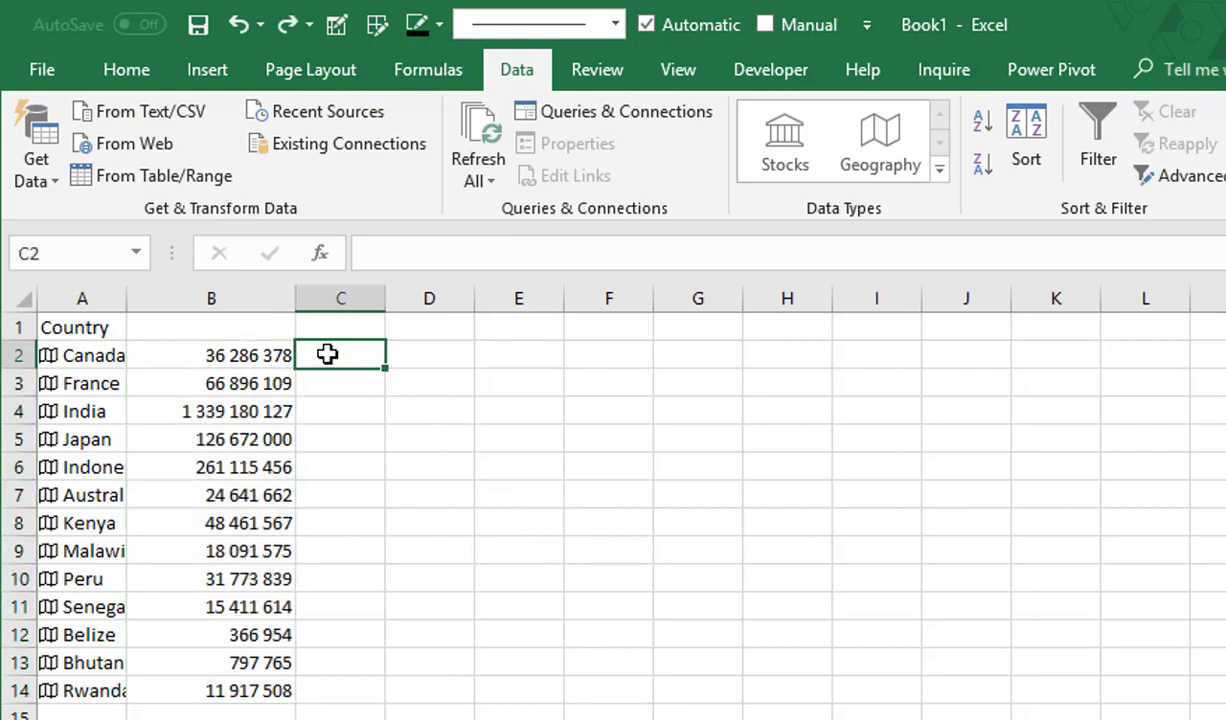
- Enter =A2.Capital in C2, fill it down to row 14, and widen column C
text(=)
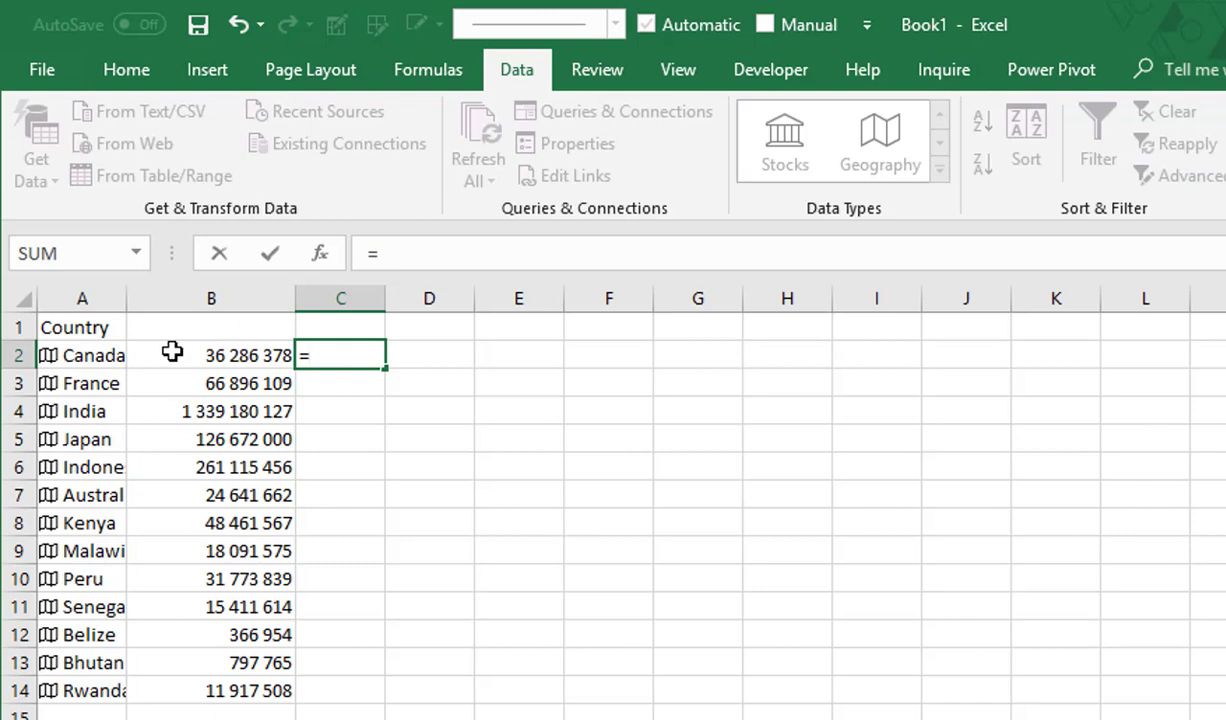
click(97, 356)
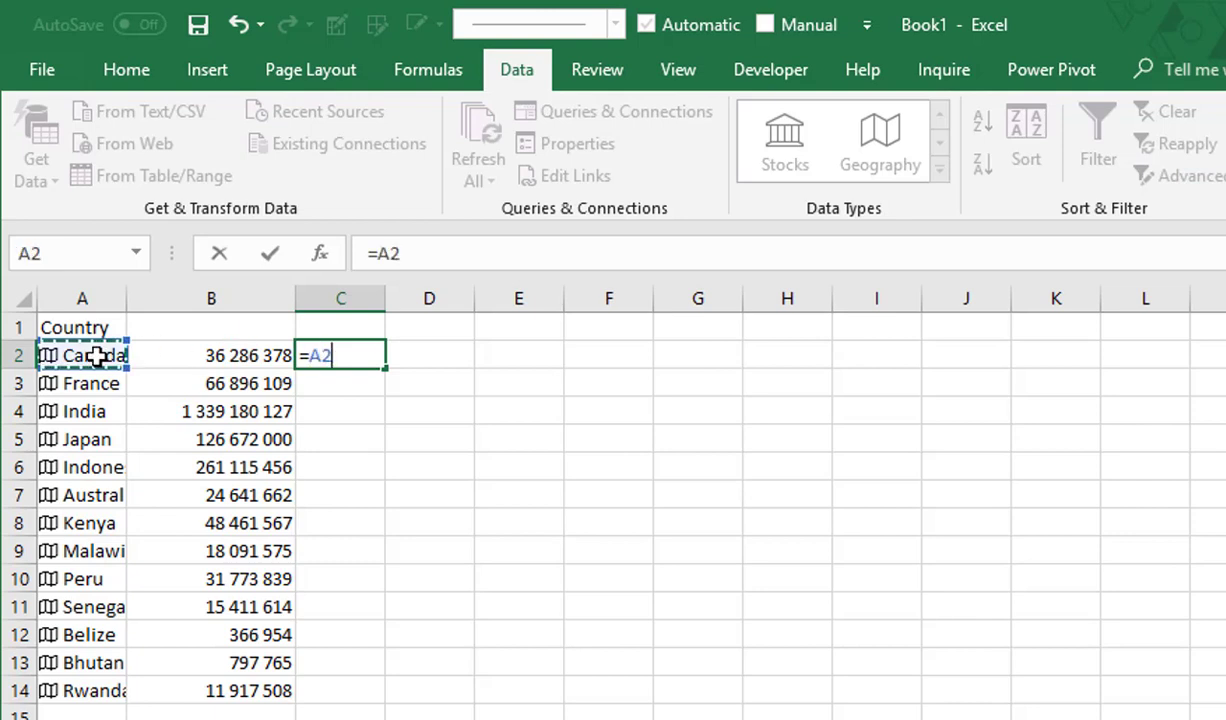
text(.)
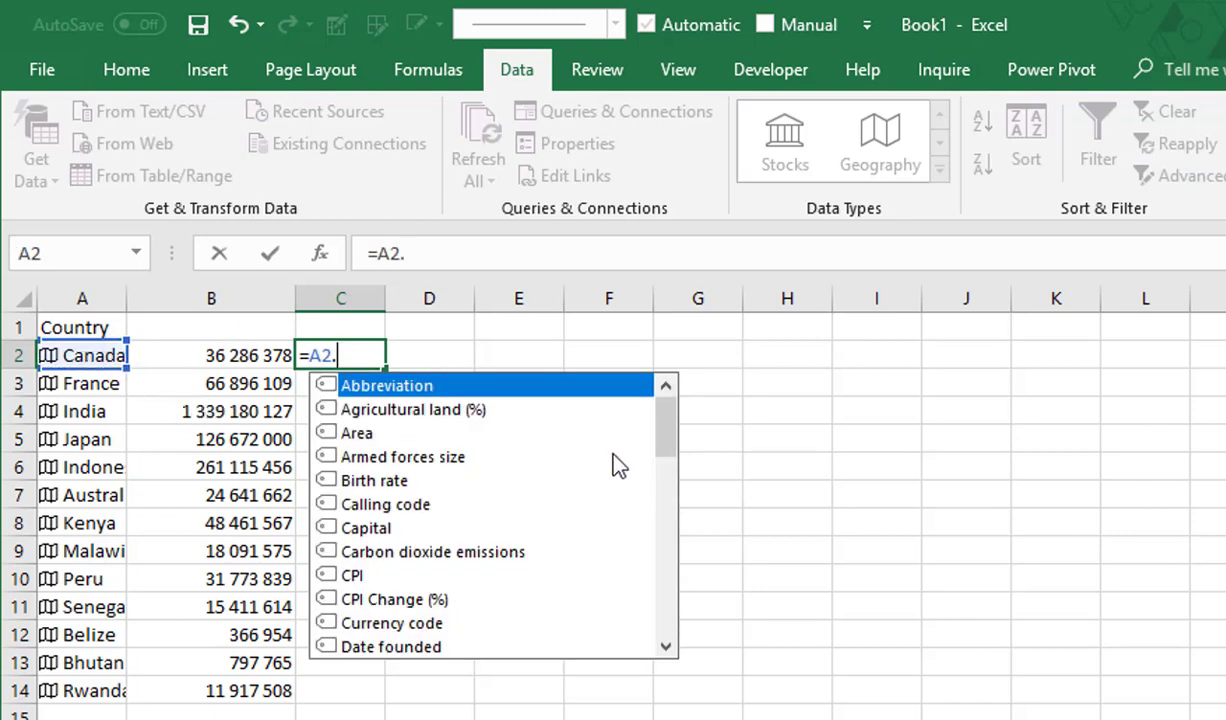
double_click(370, 530)
key(Return)
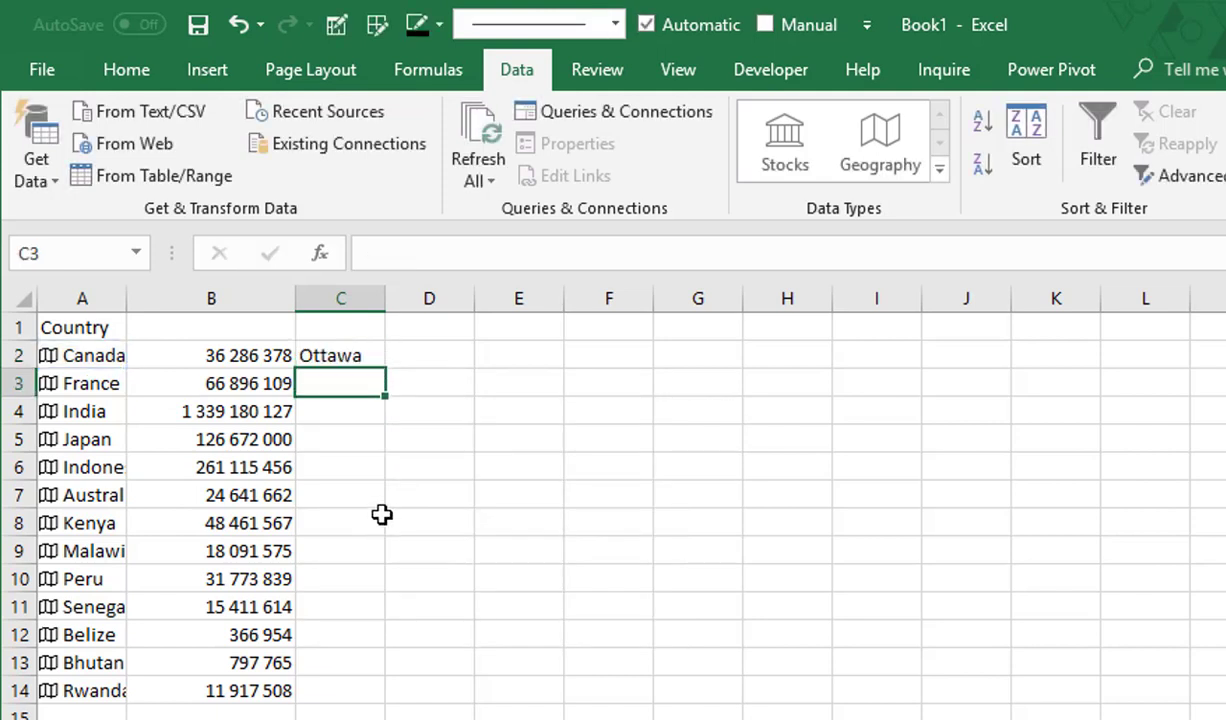
click(358, 356)
double_click(386, 372)
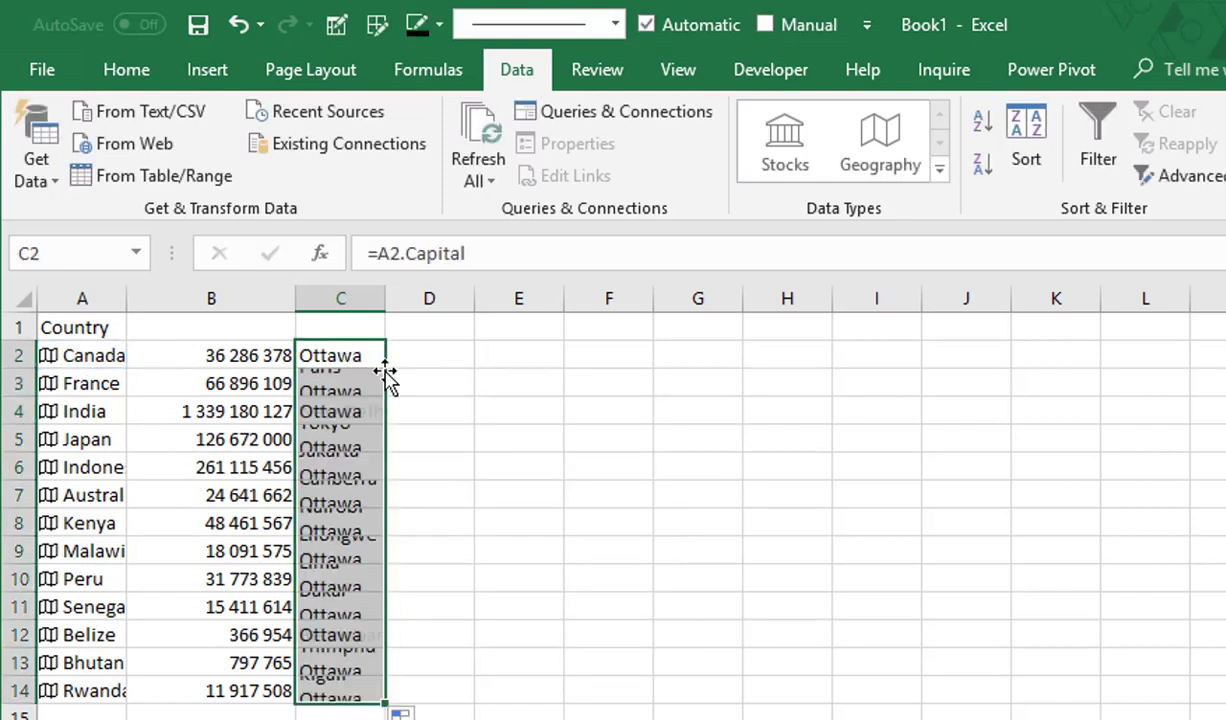
drag(386, 300, 444, 305)
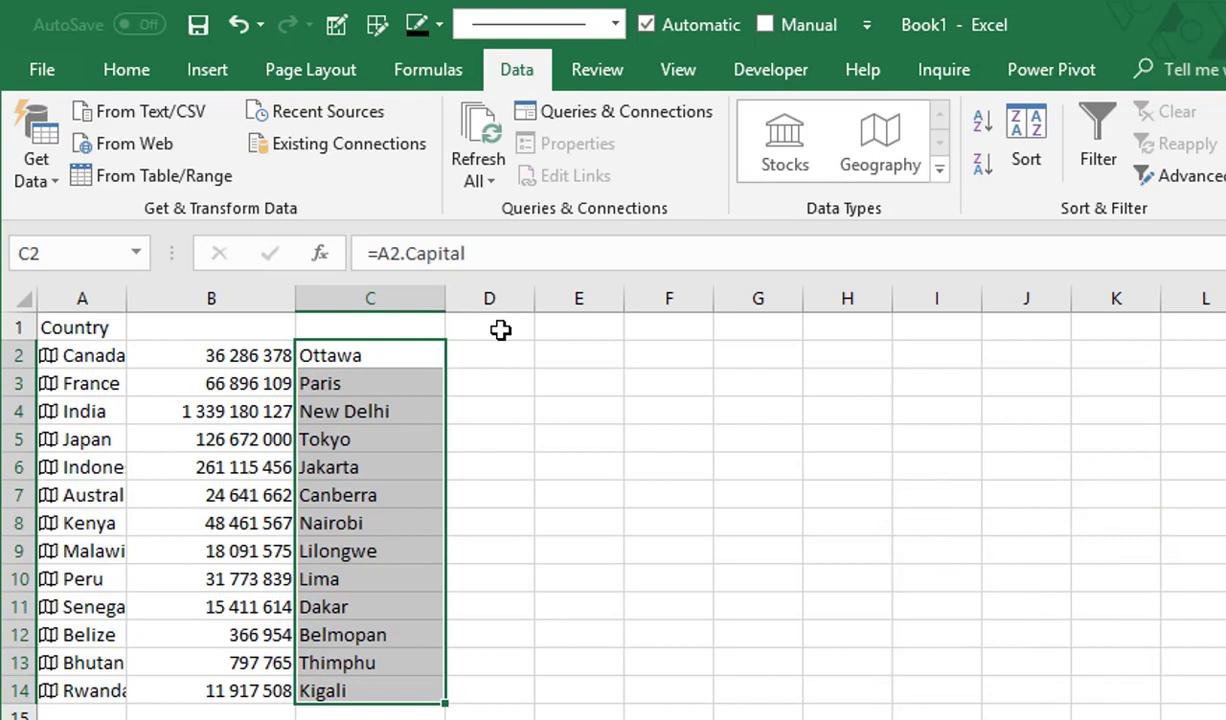
click(500, 329)
- Head D1 'Area' and enter =FIELDVALUE($A2;D$1) in D2 for Canada
text(Area)
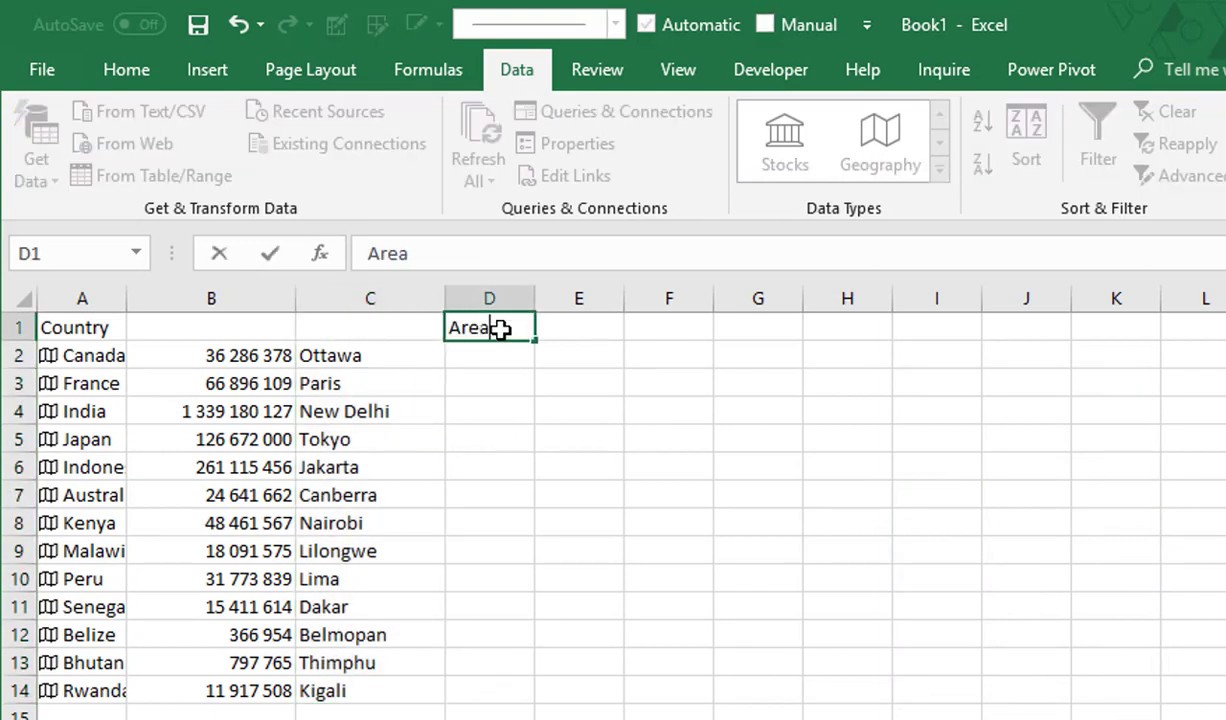
key(Return)
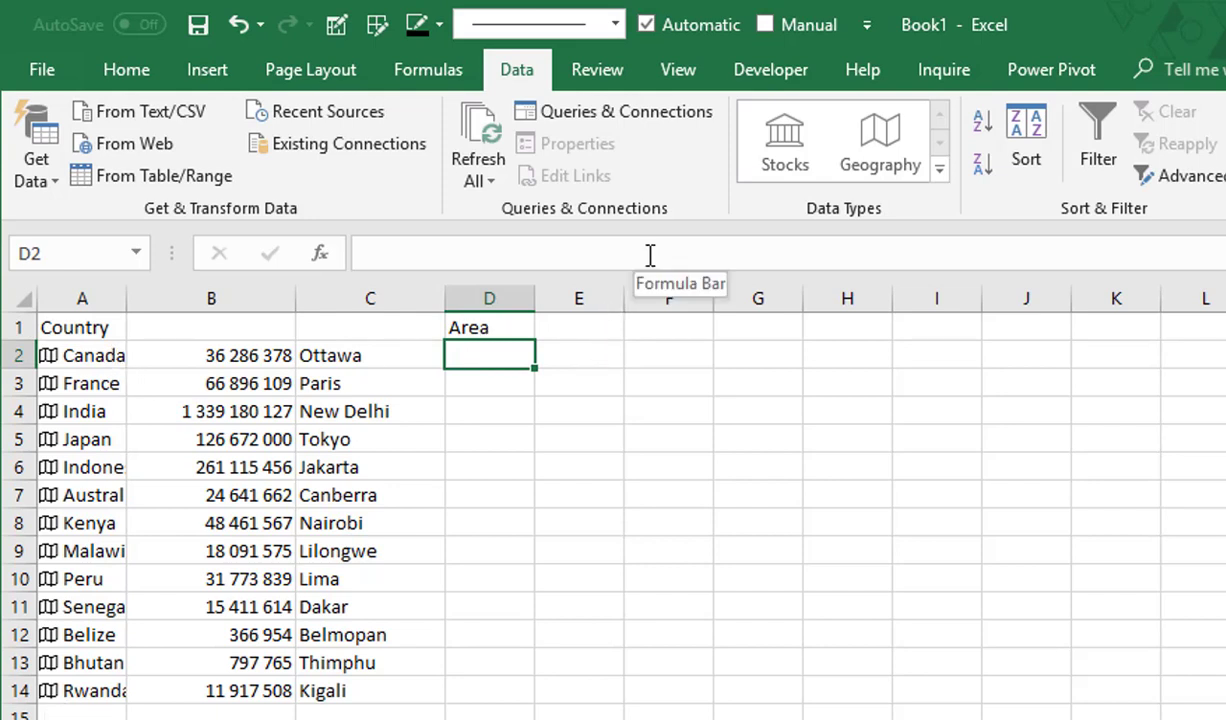
text(=)
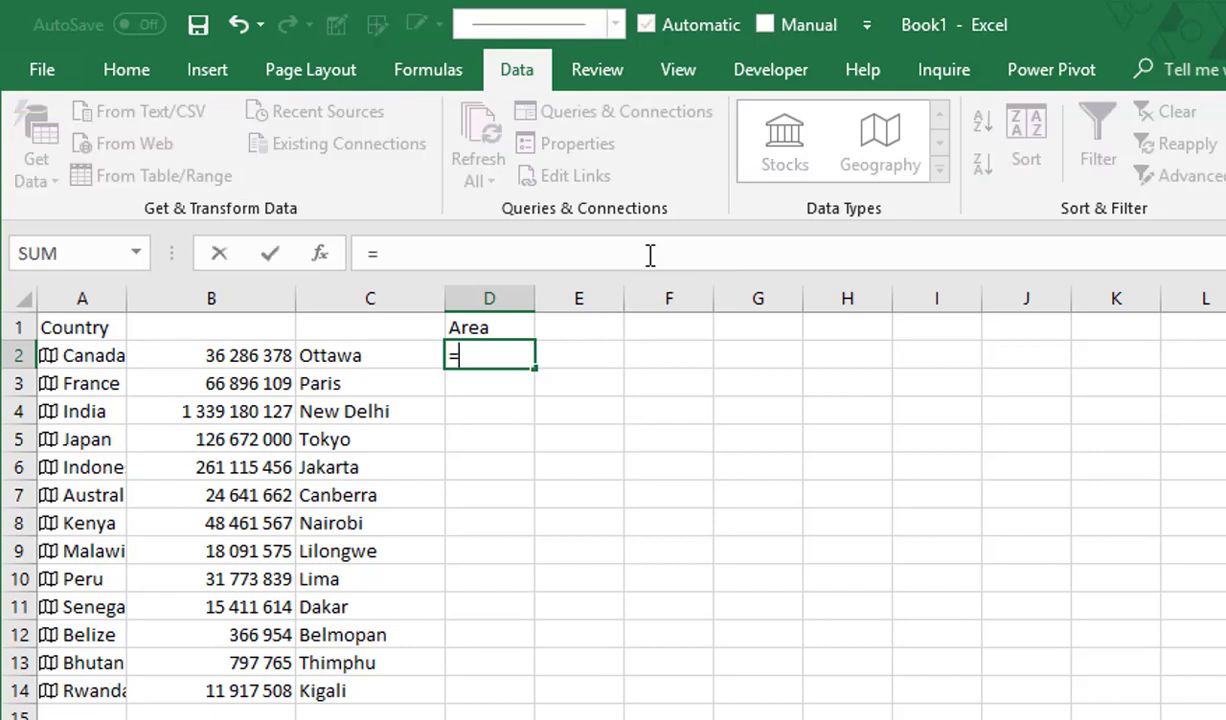
text(fi)
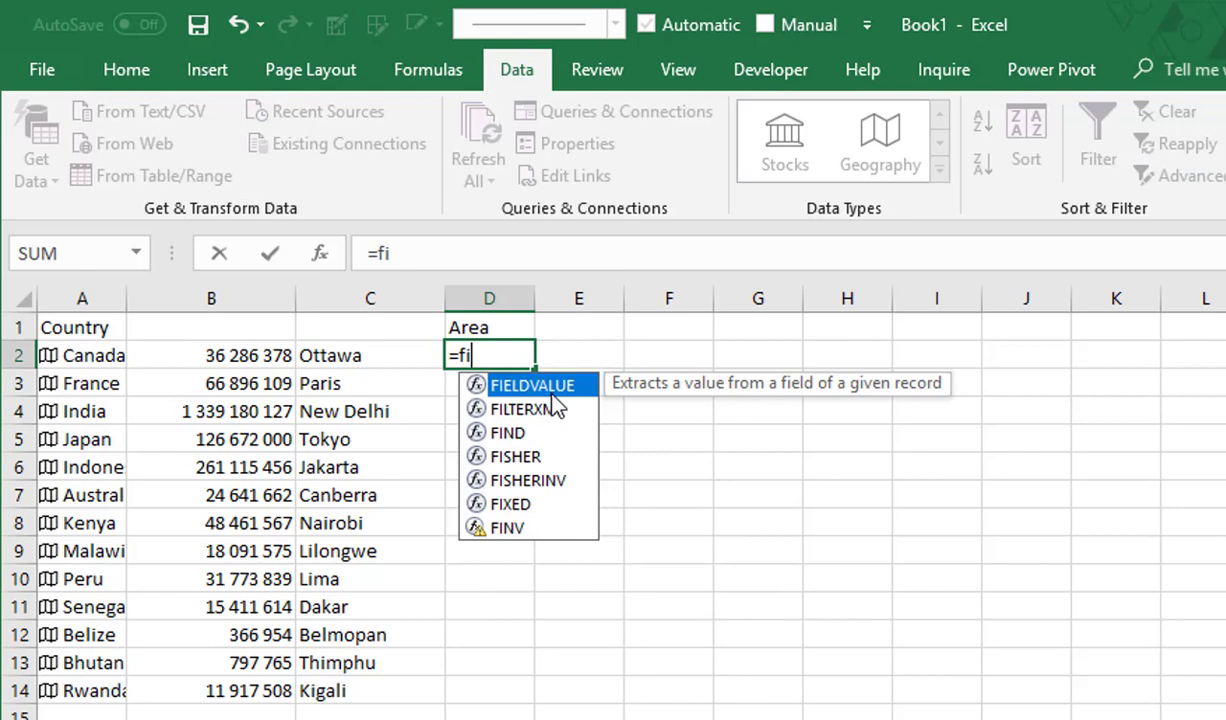
key(Tab)
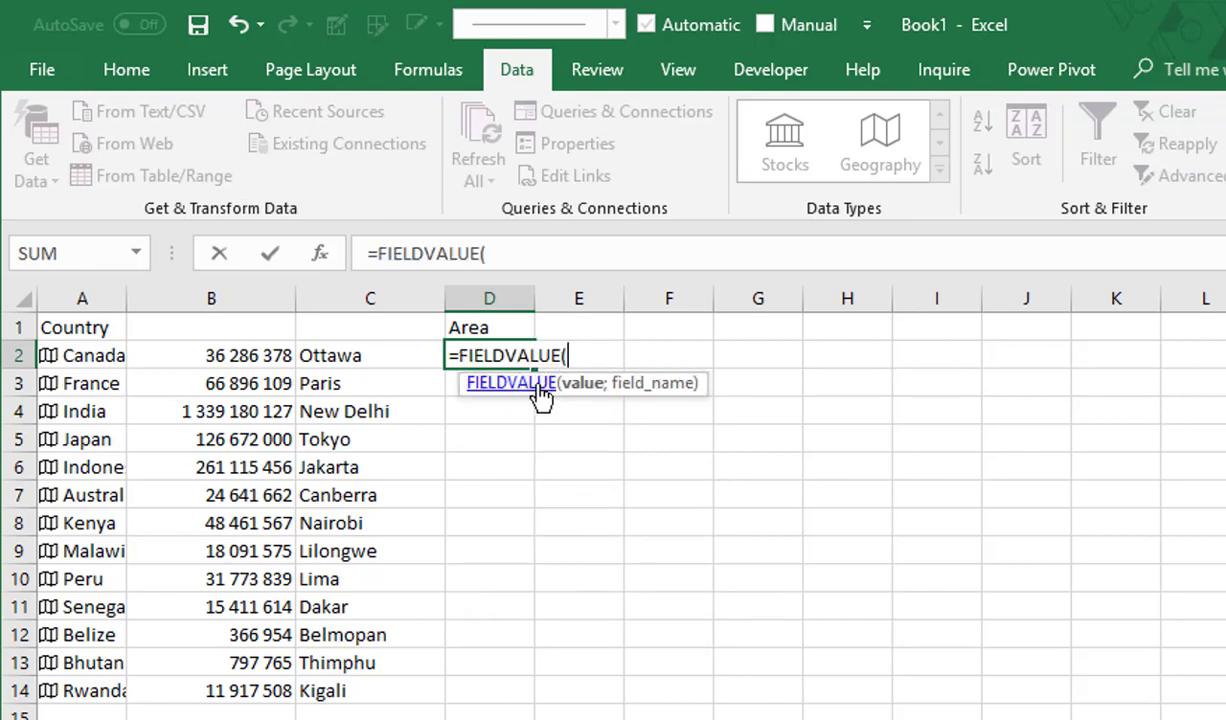
click(110, 355)
key(F4)
key(F4)
key(F4)
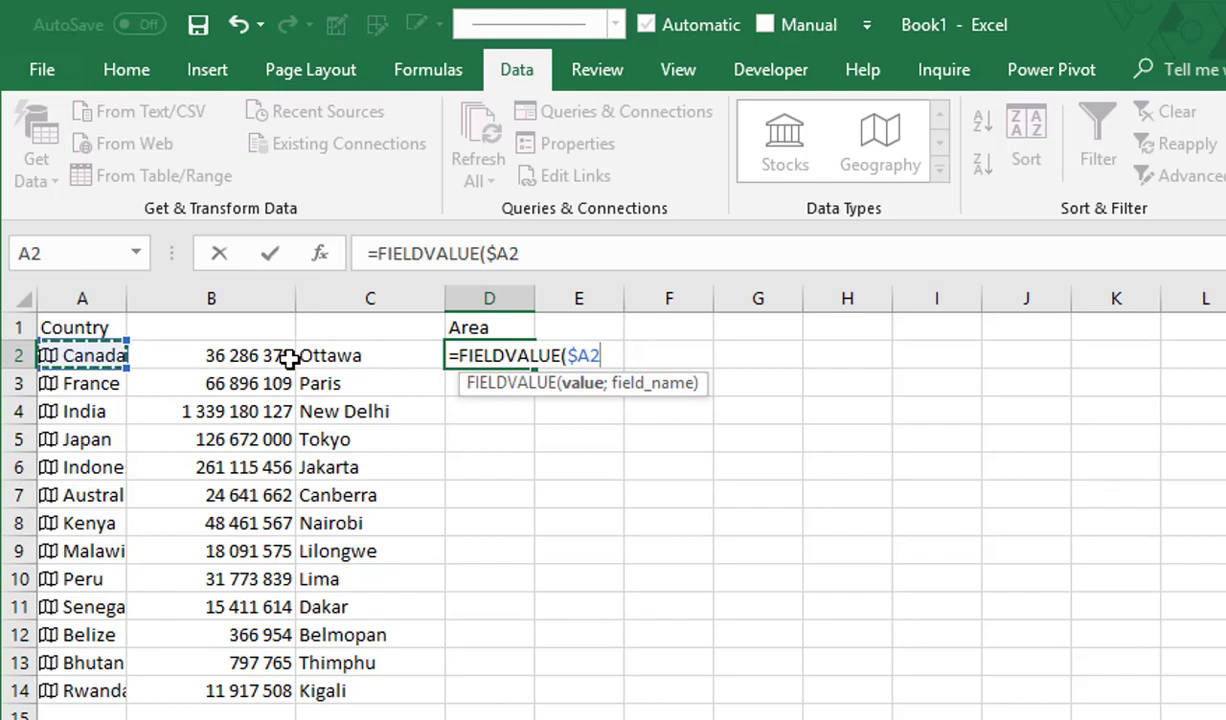
text(;)
click(475, 322)
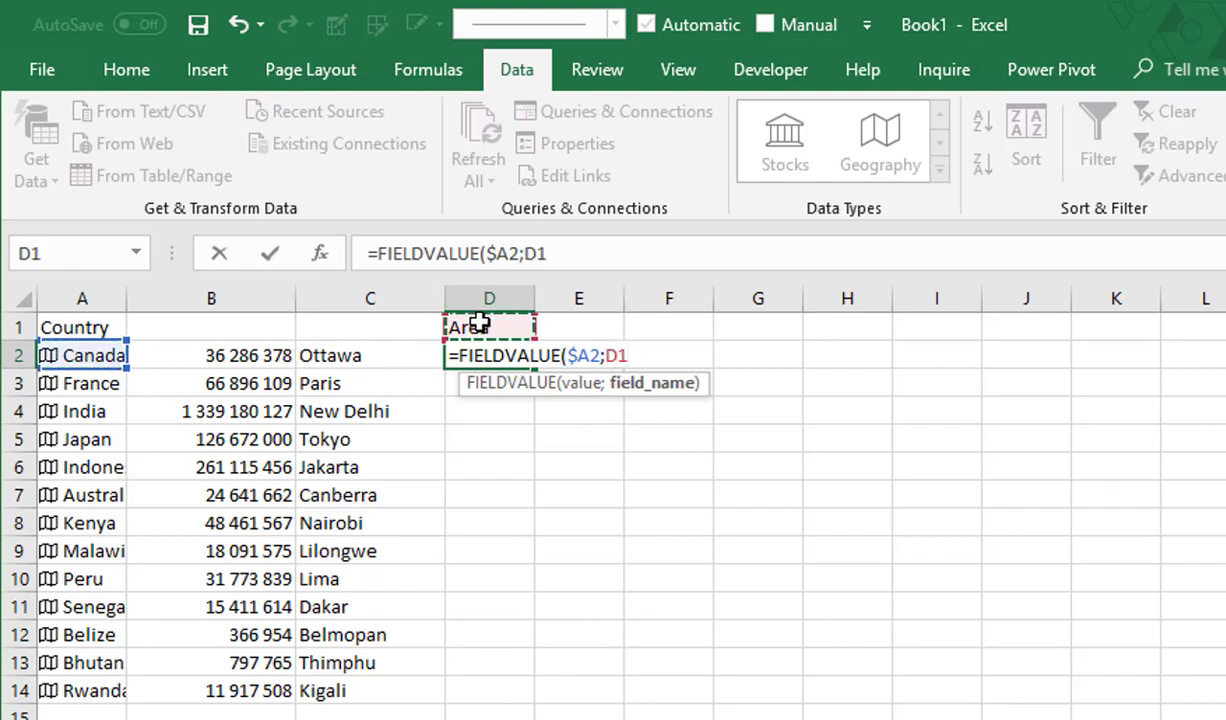
key(F4)
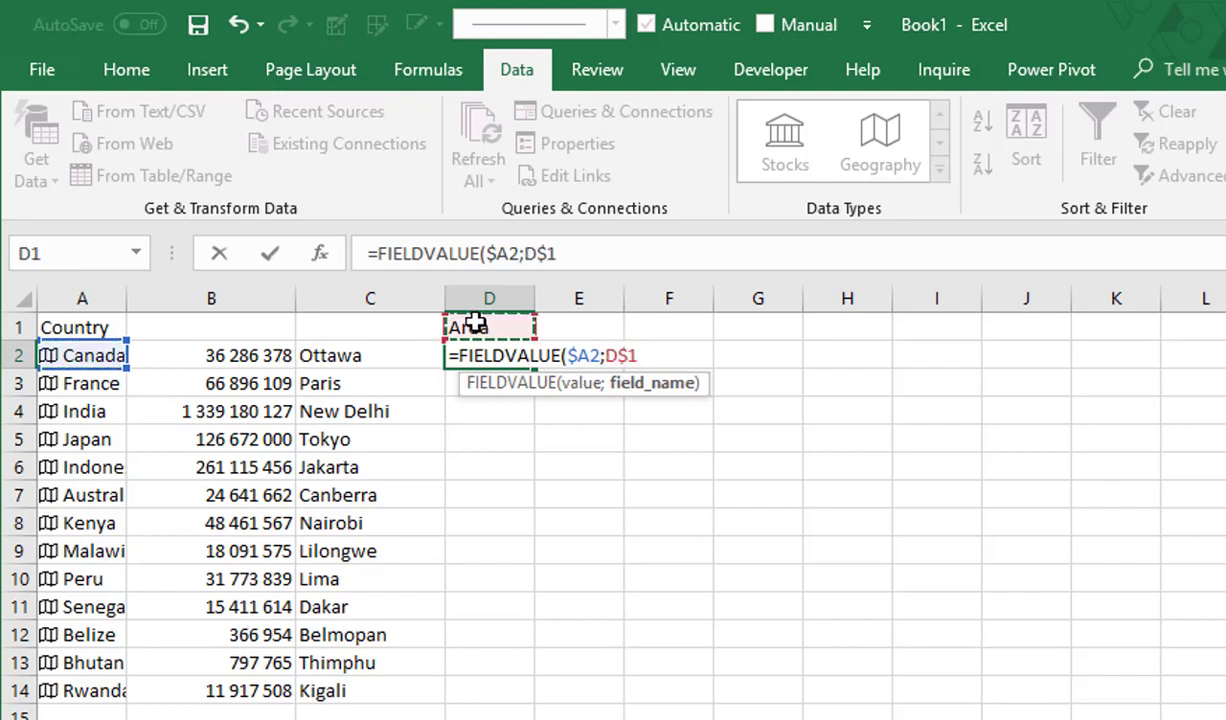
text())
key(Return)
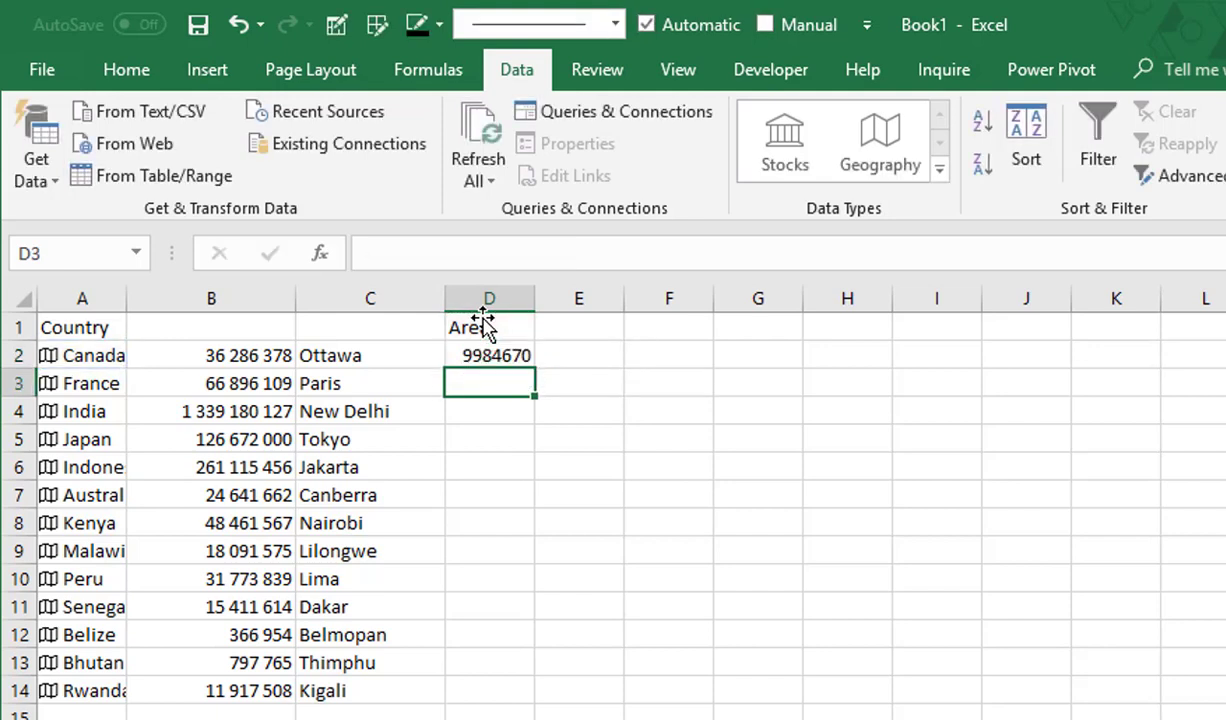
- Fill the Area formula down to D14, giving areas 9984670 through 26338
click(519, 354)
drag(535, 368, 529, 697)
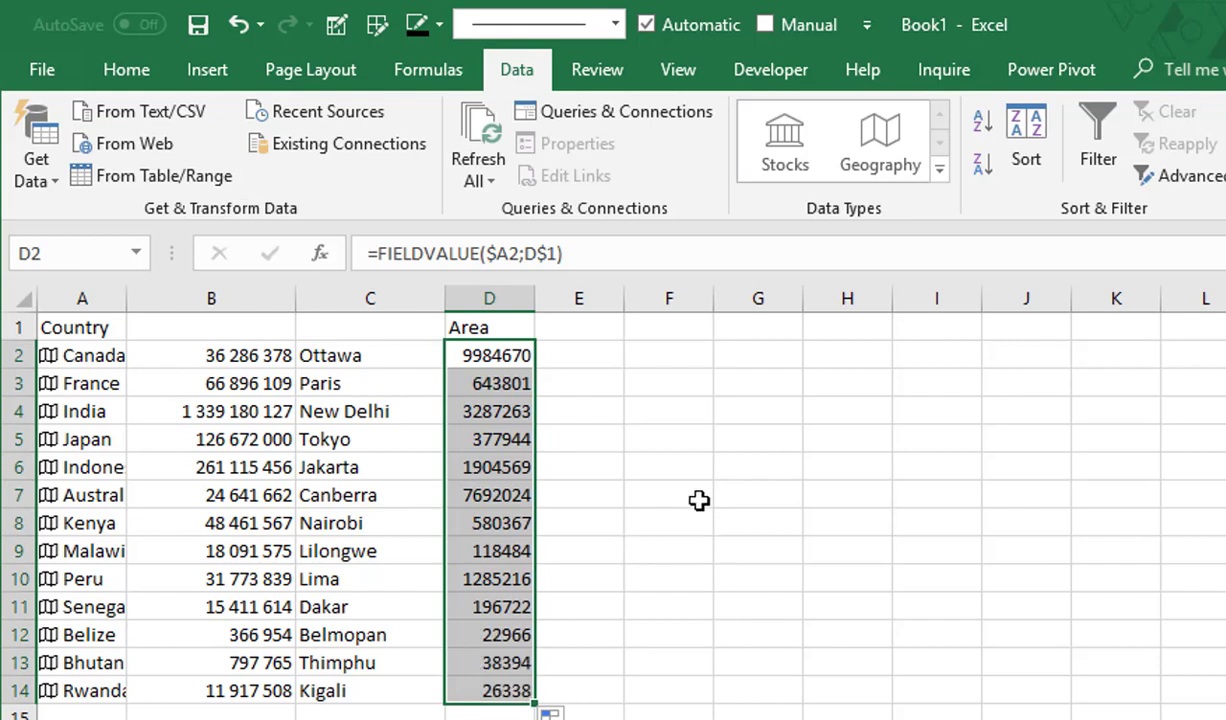
click(601, 327)
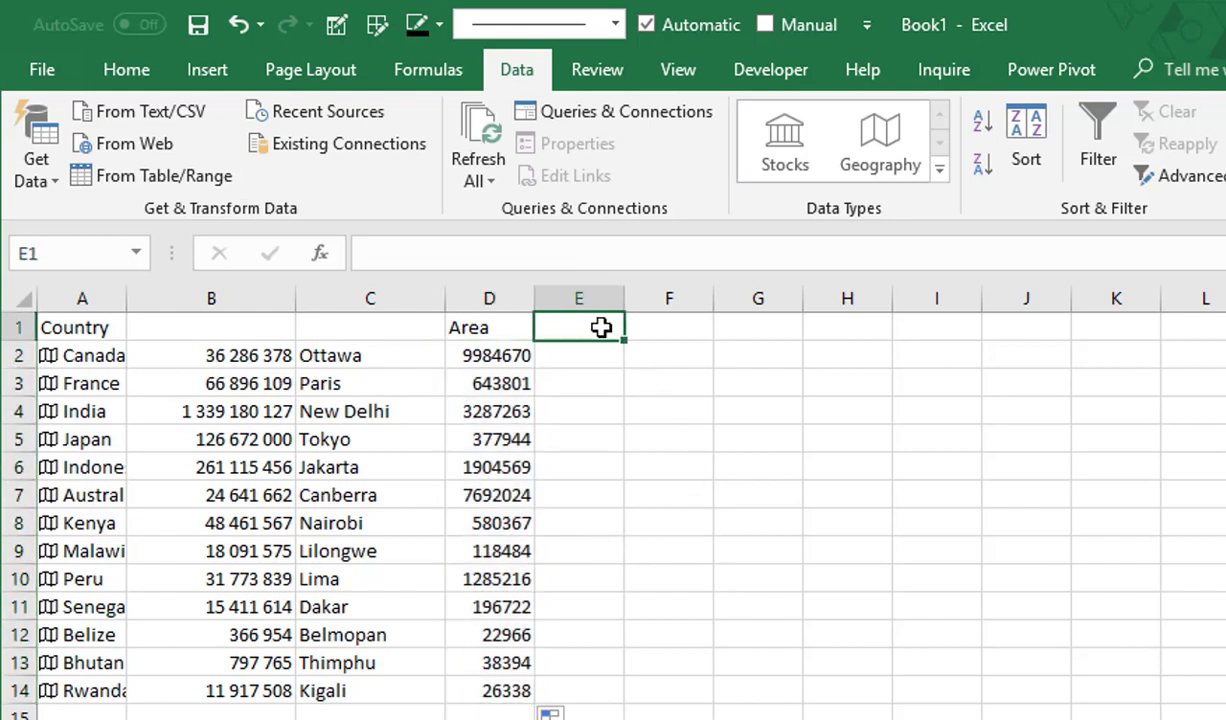
- Head E1 'Calling Code' and fill =FIELDVALUE($A2;E$1) down column E, returning 1 for Canada
text(Callin)
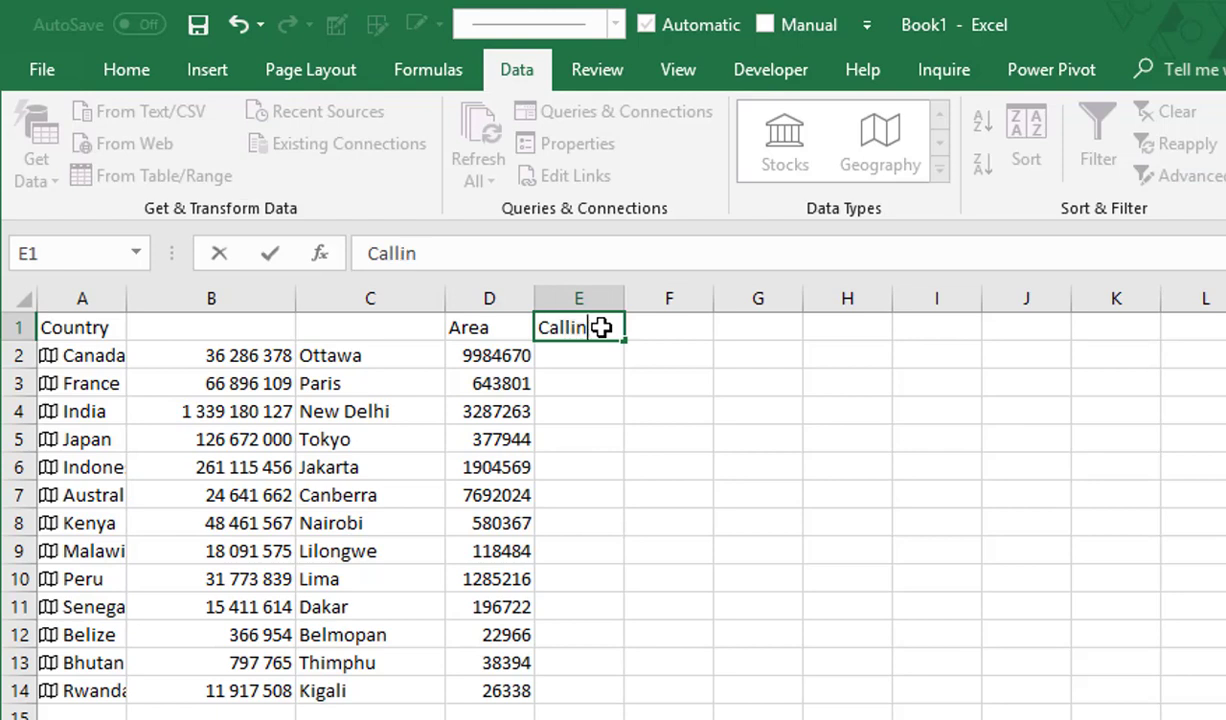
text(g Code)
key(Return)
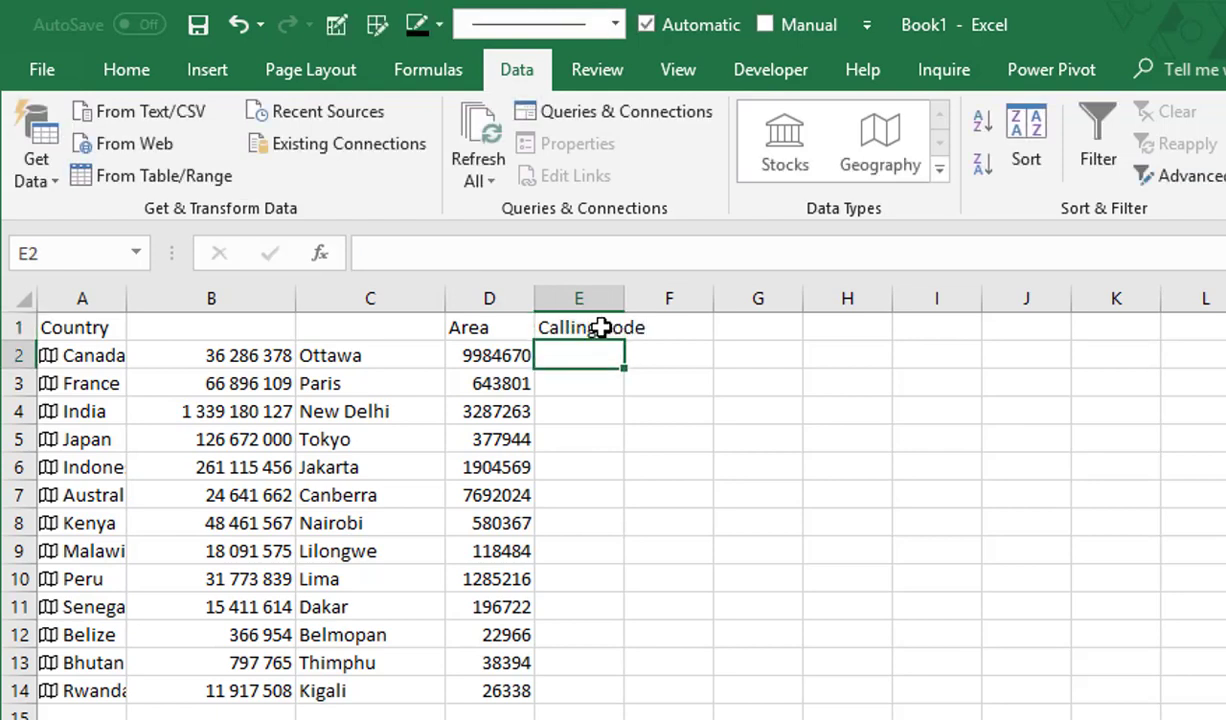
click(503, 352)
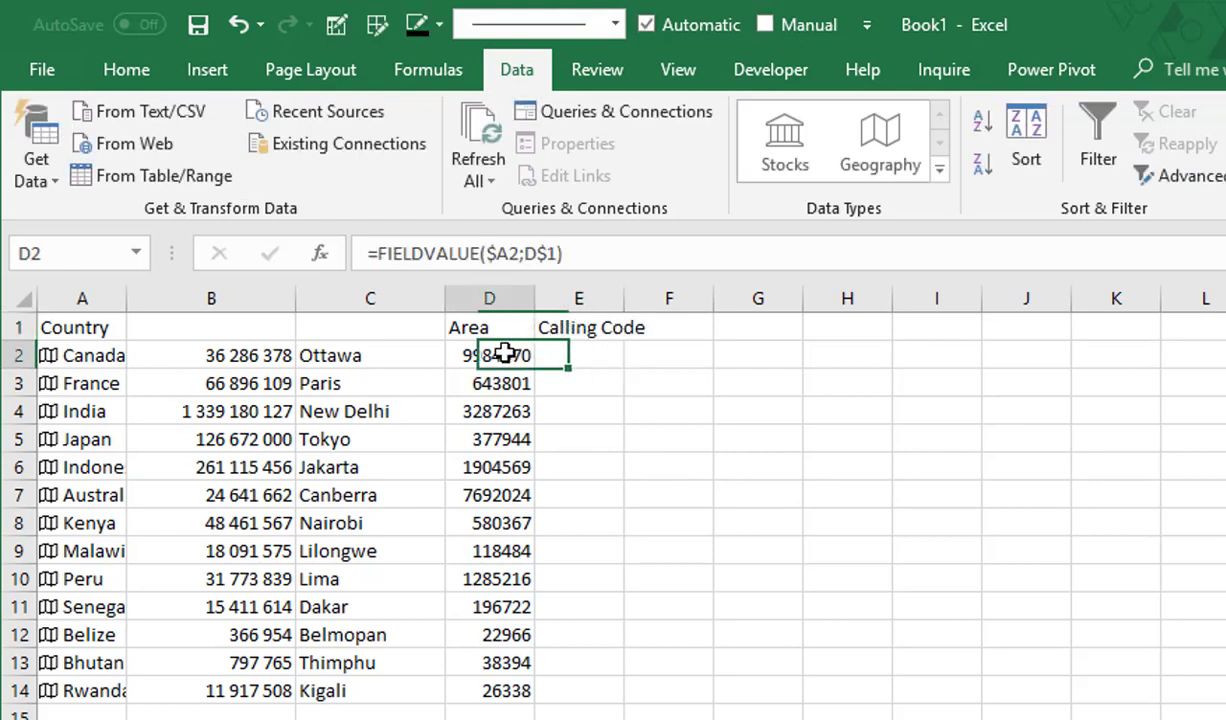
drag(553, 370, 600, 360)
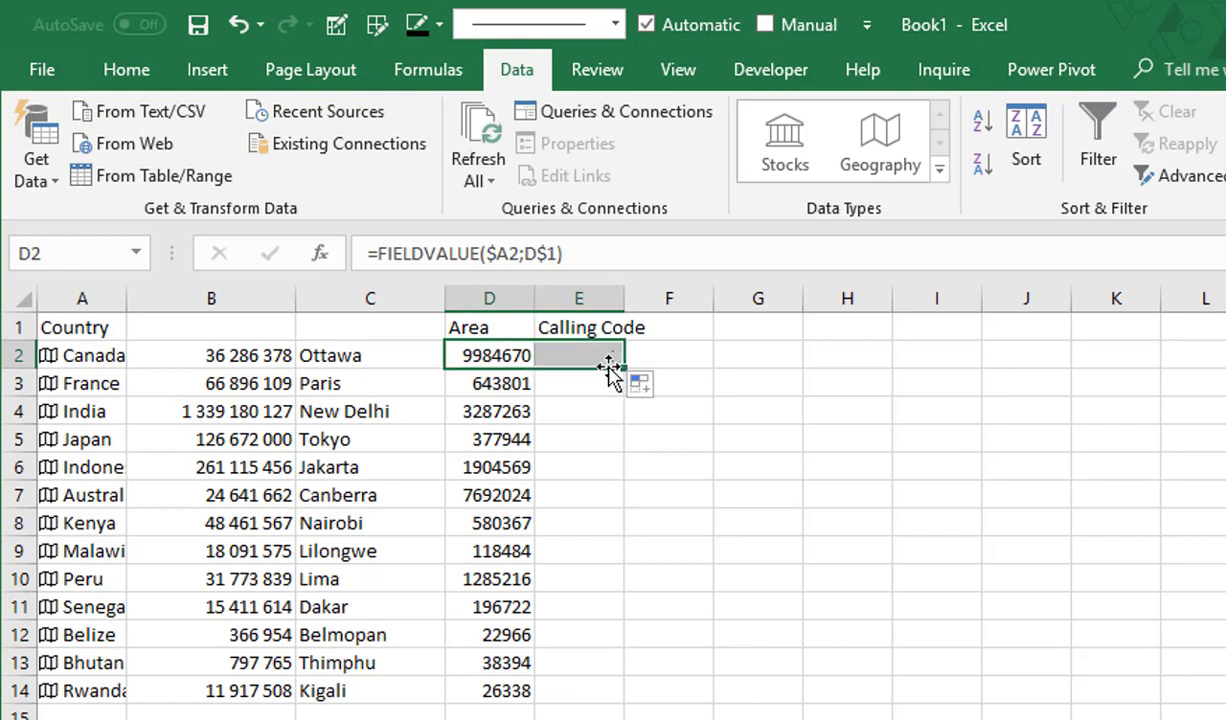
click(597, 356)
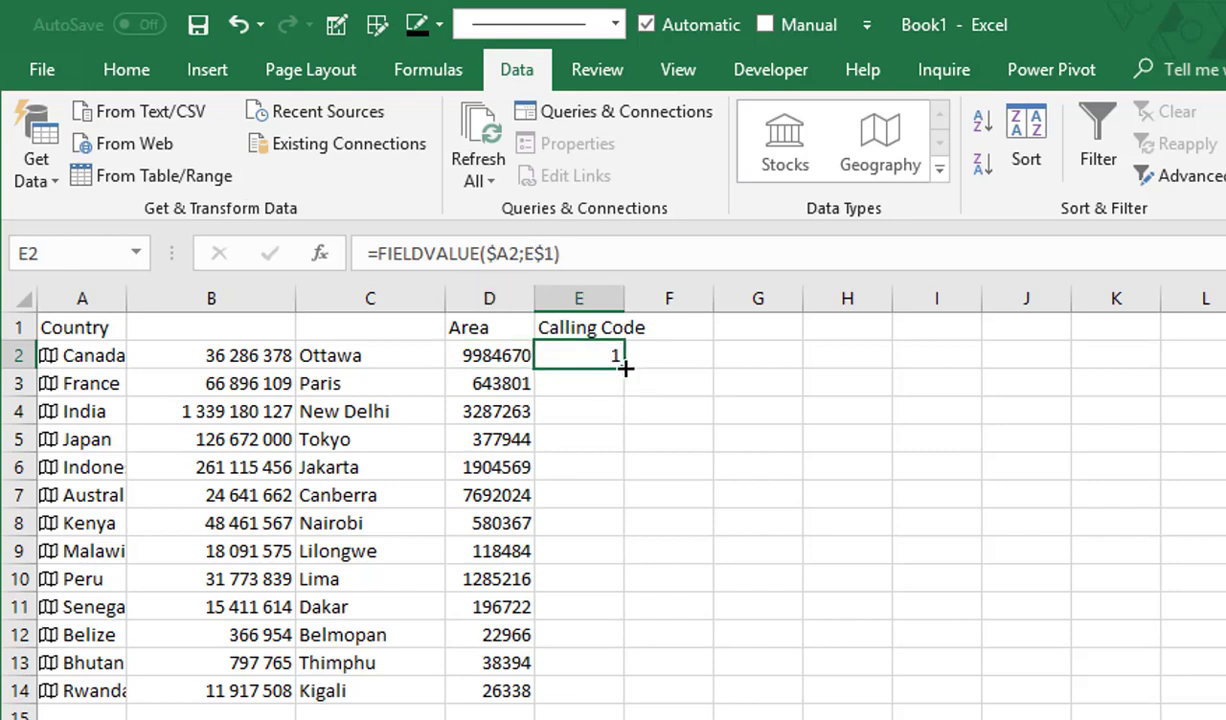
double_click(624, 369)
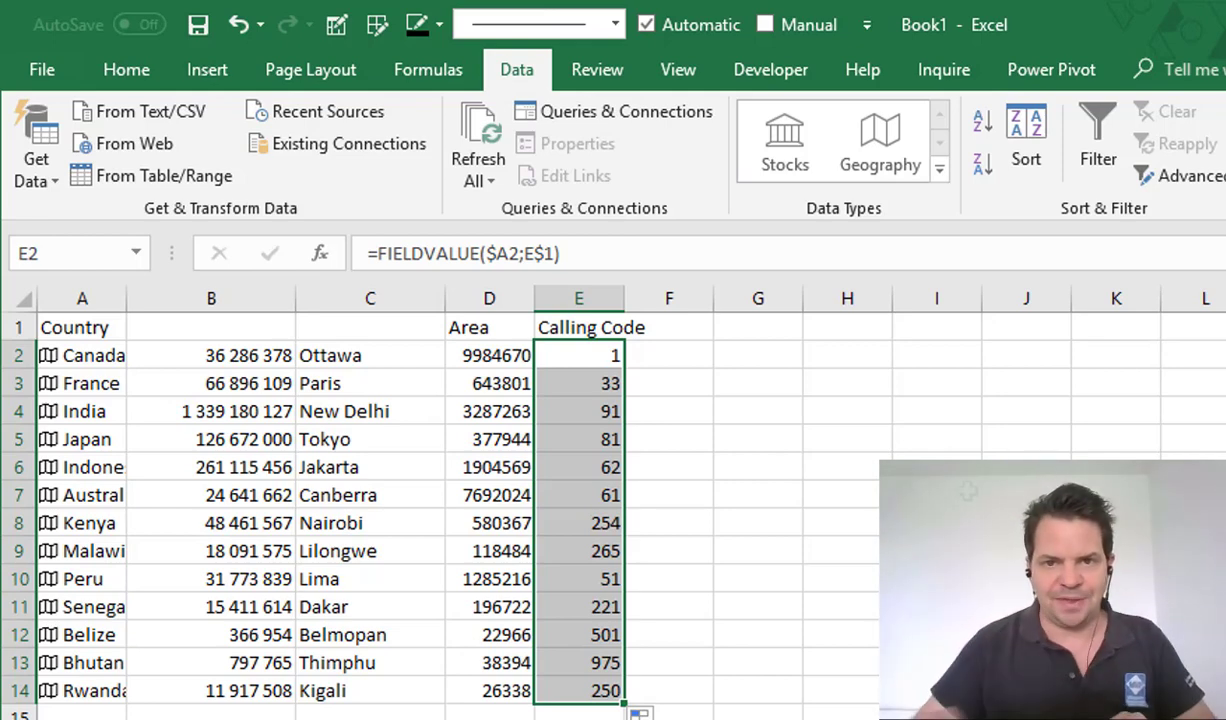
- Delete columns B through E and widen the Country column A
click(222, 290)
drag(407, 294, 570, 301)
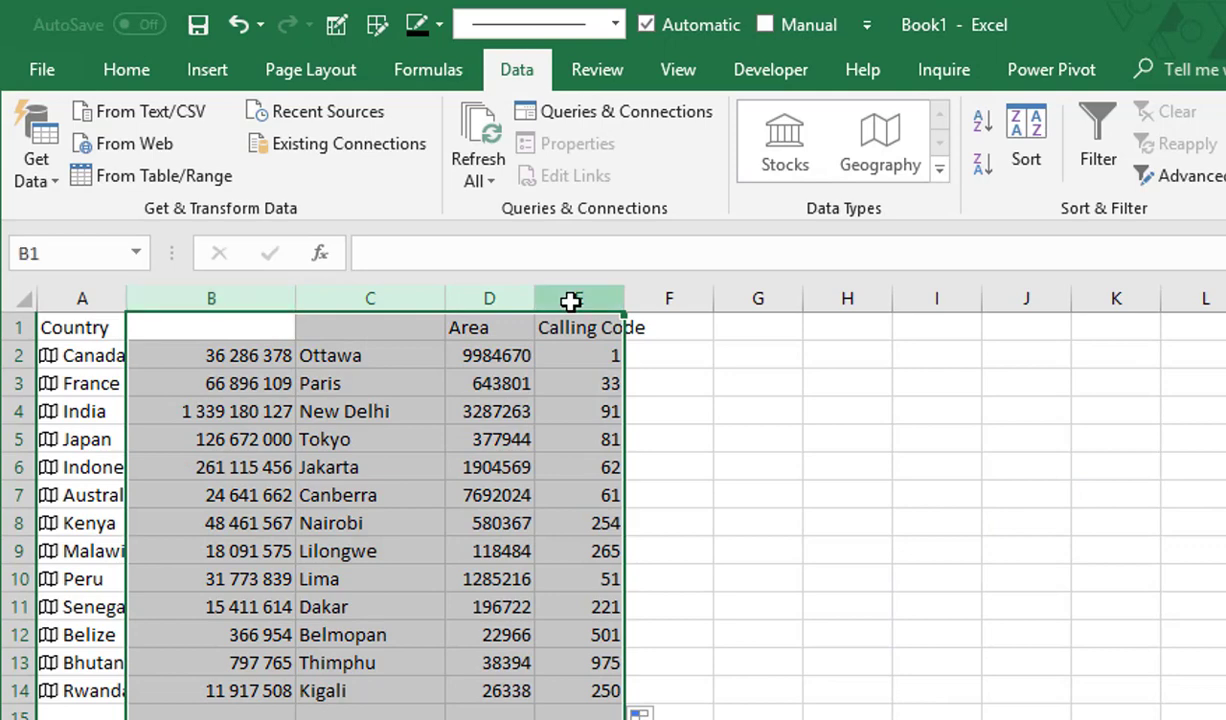
key(ctrl+minus)
drag(132, 305, 195, 301)
- Format the Country list A1:A14 as a table with headers
click(115, 358)
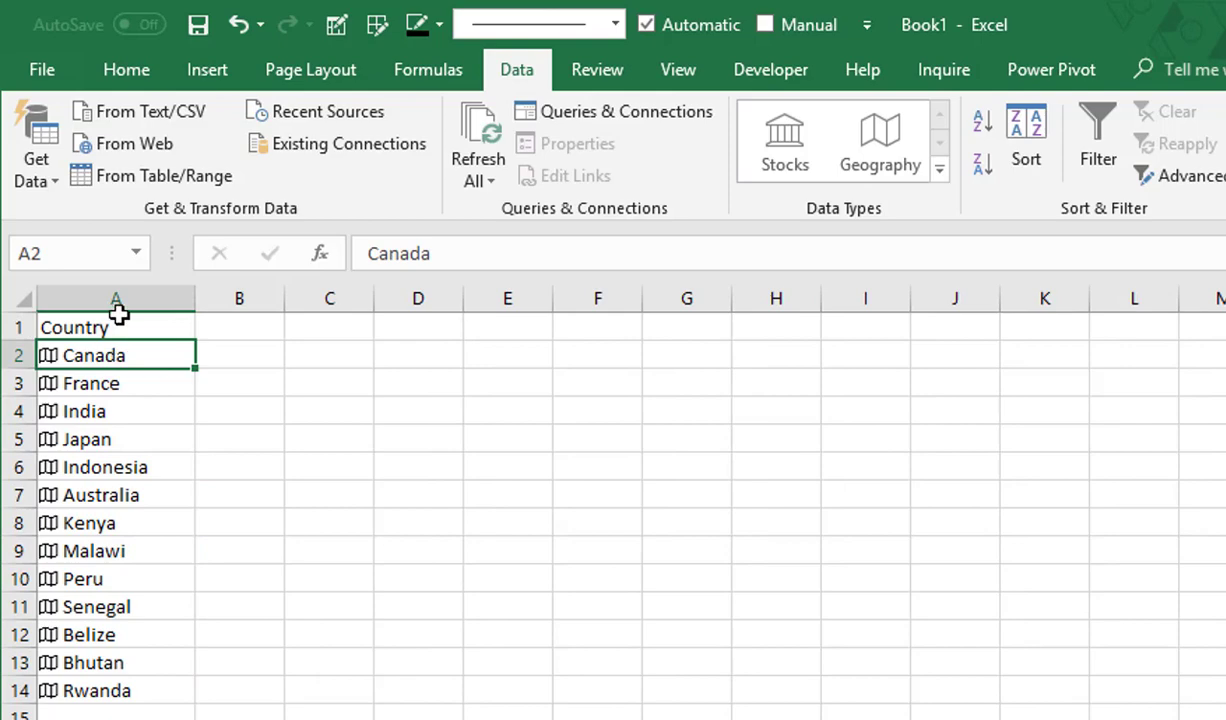
click(246, 128)
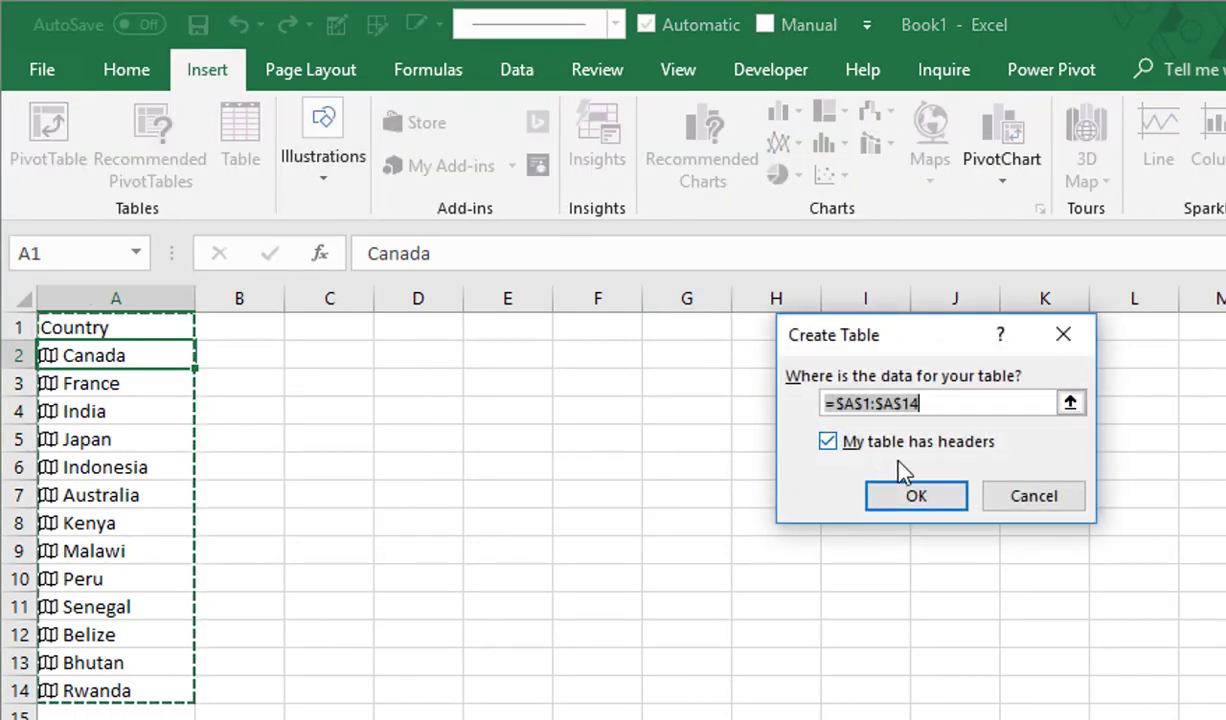
click(862, 500)
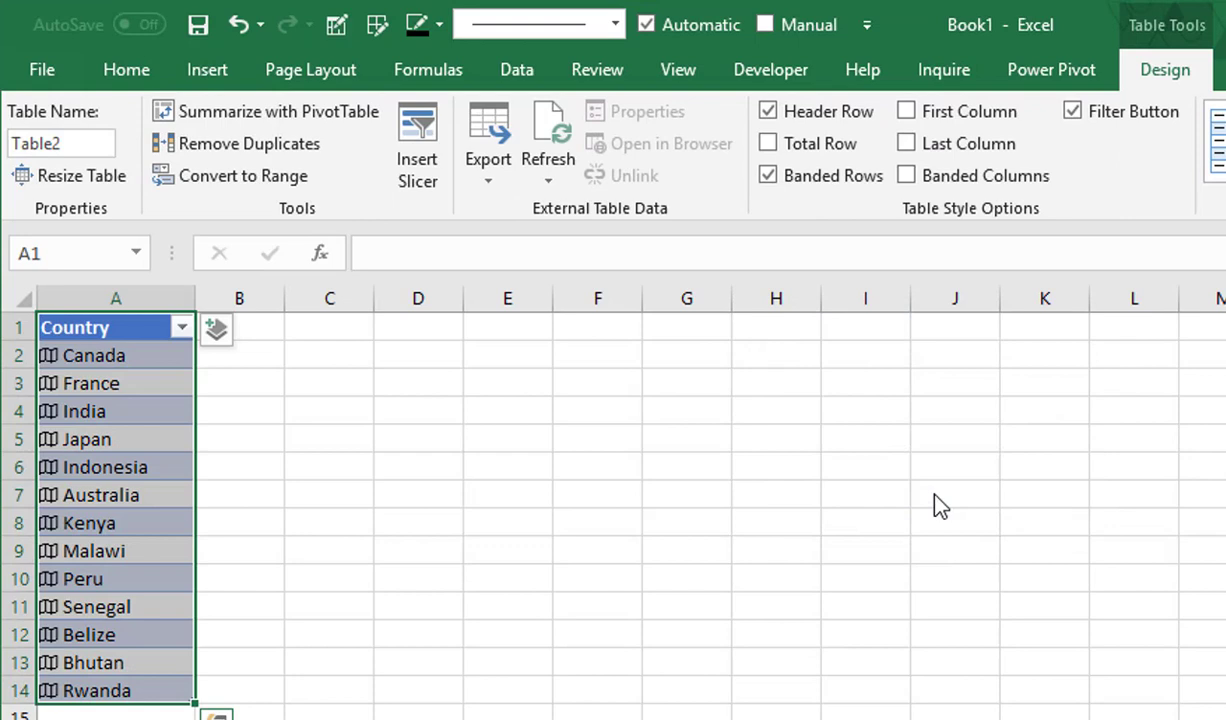
- Add a National anthem column to the country table and widen it
click(218, 330)
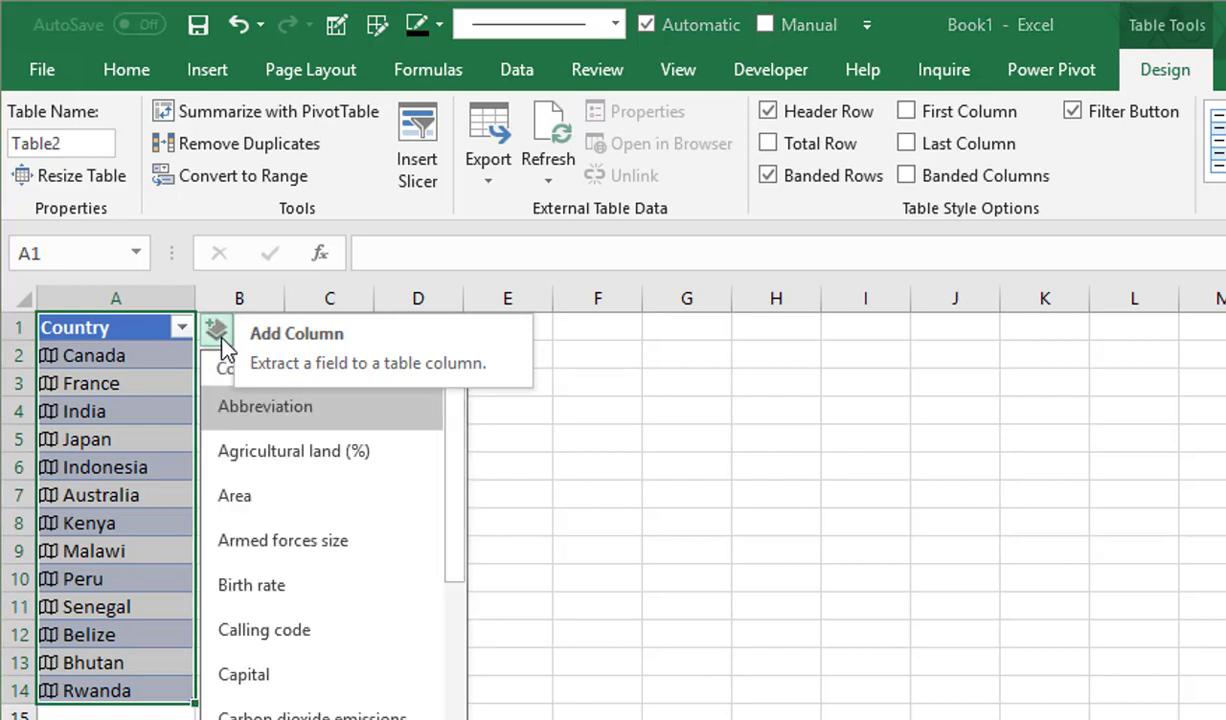
scroll(463, 470, down, 1)
drag(462, 468, 484, 719)
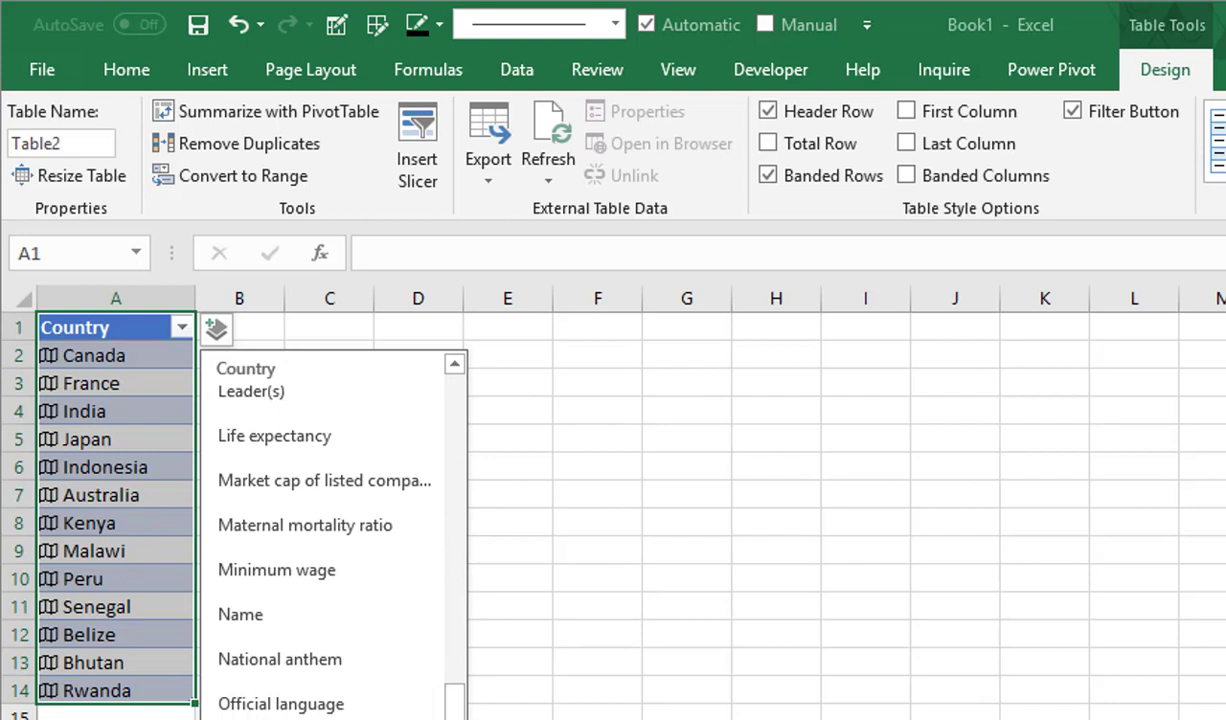
click(337, 678)
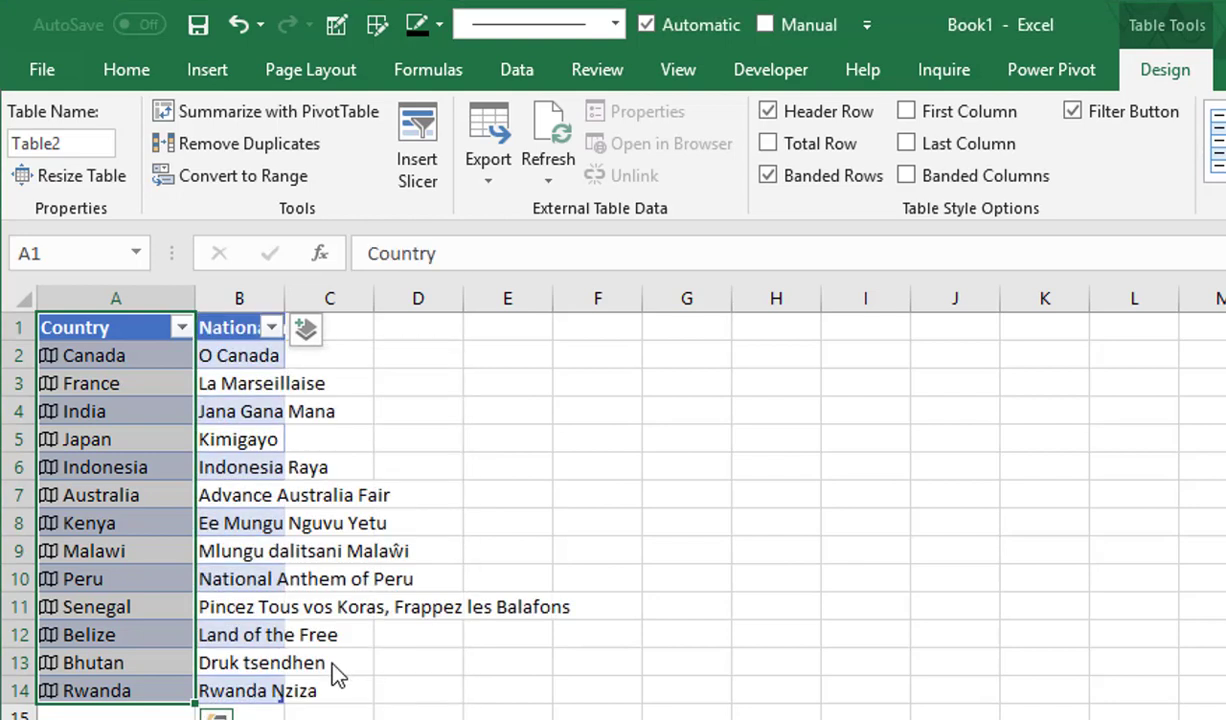
drag(285, 298, 607, 298)
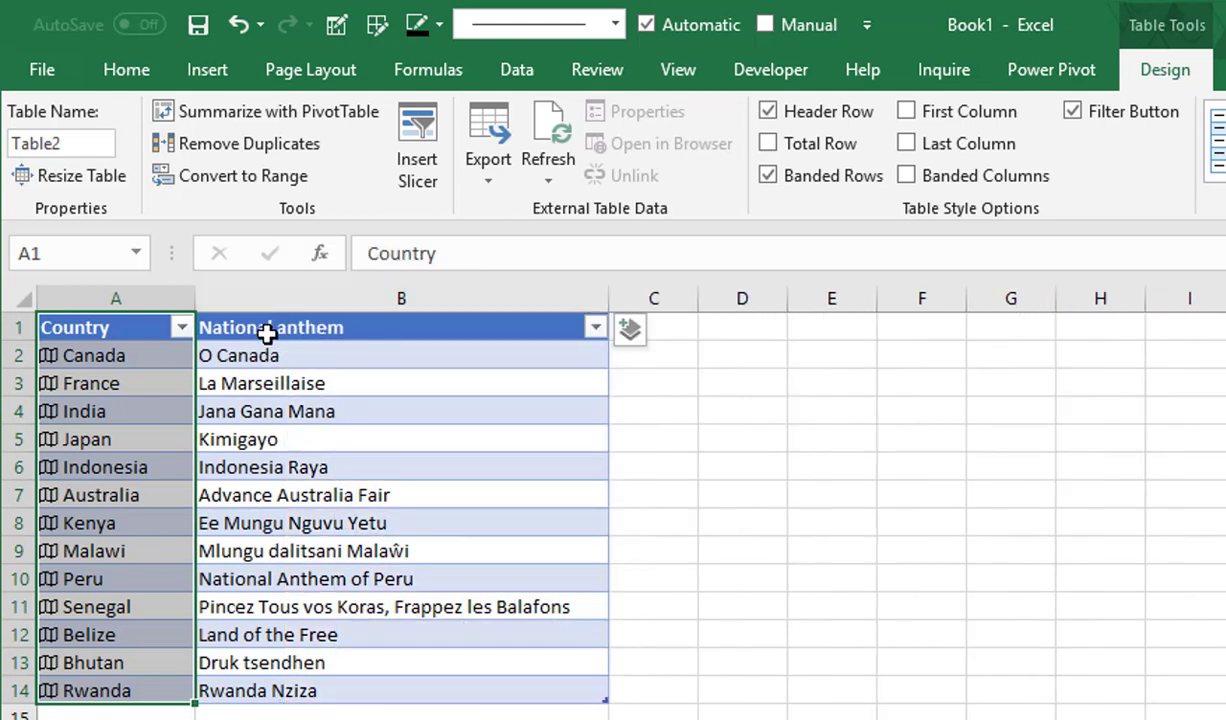
- Add Gasoline price and Leader(s) columns, widening Gasoline price to fit
click(629, 330)
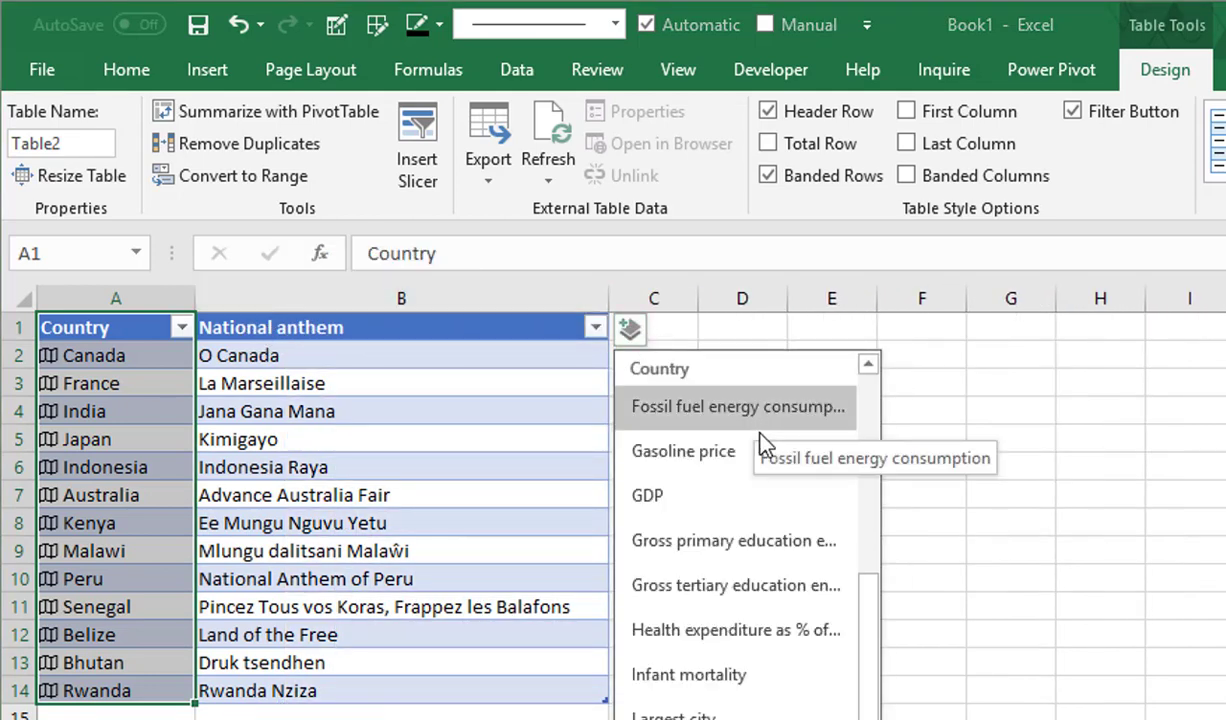
click(752, 460)
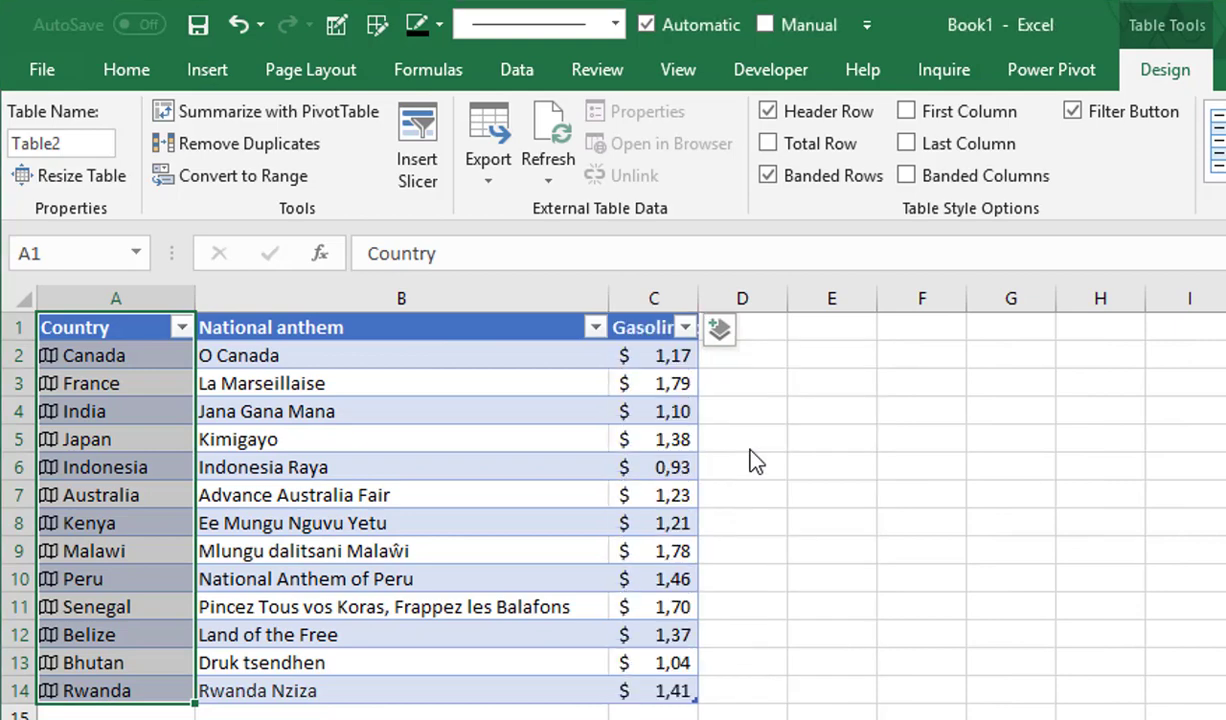
double_click(699, 299)
click(756, 331)
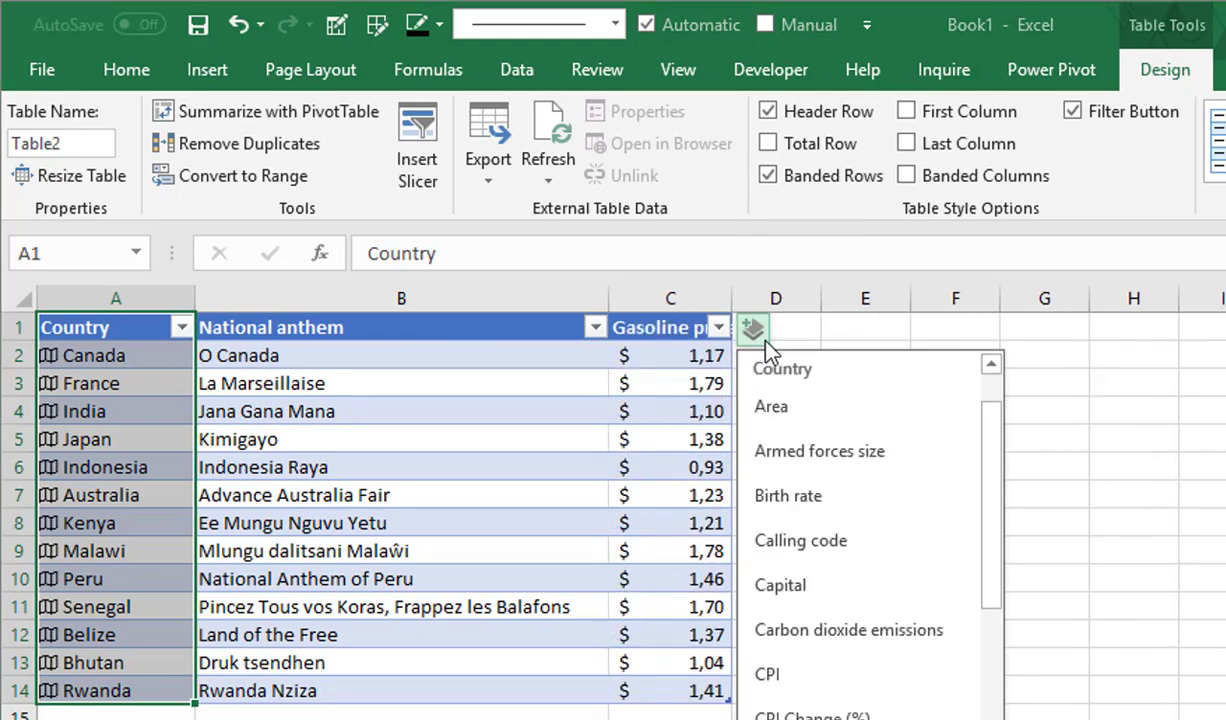
drag(996, 422, 1008, 637)
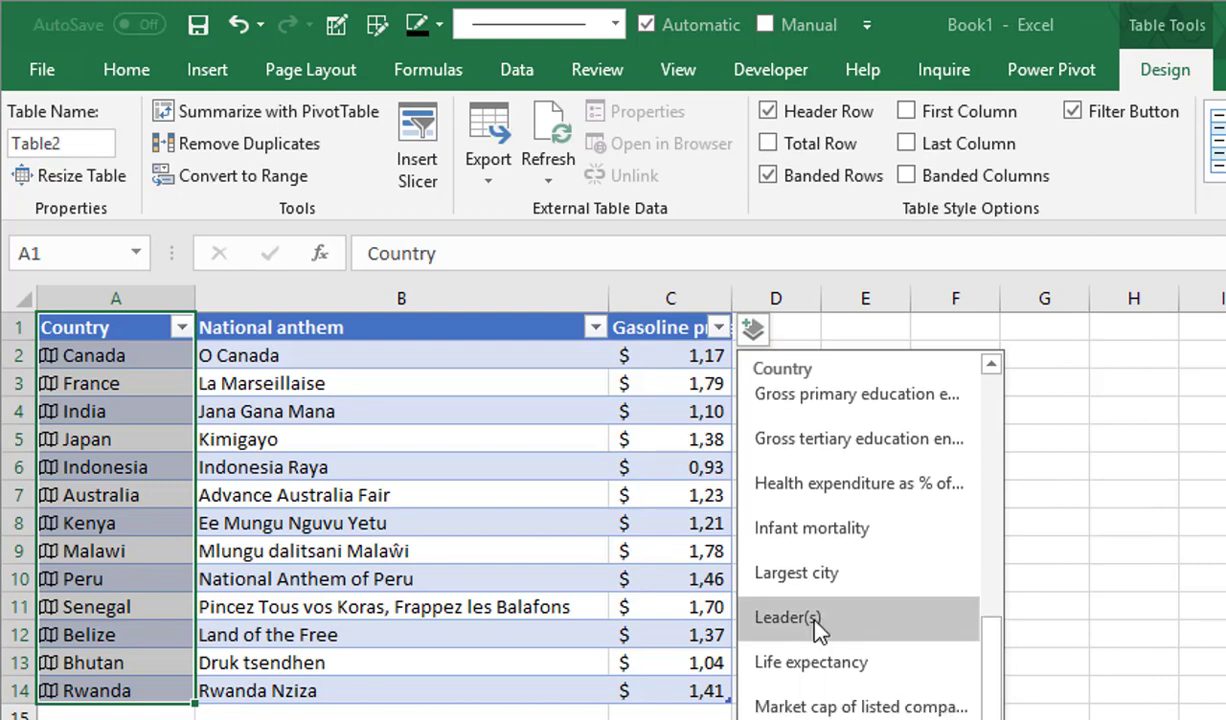
click(850, 620)
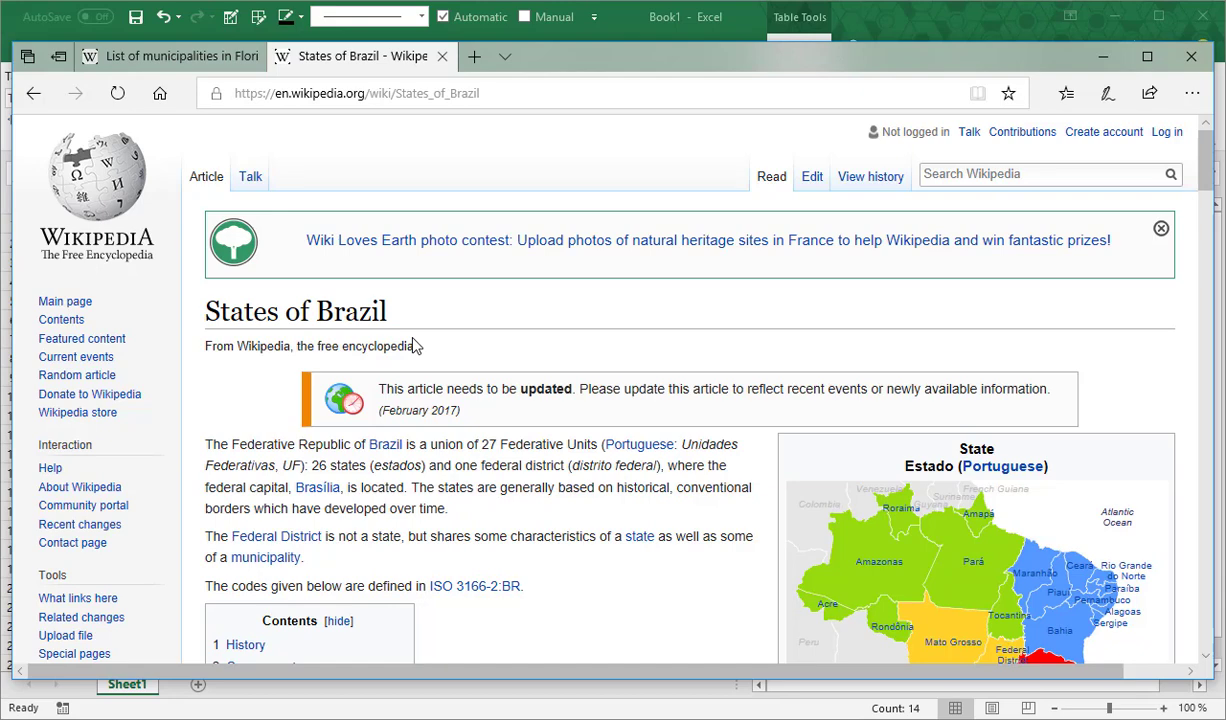
- Return from the States of Brazil article in Edge to the Excel workbook
key(alt+Tab)
- Import the States of Brazil web page and open its List[edit] table in Power Query Editor
click(357, 55)
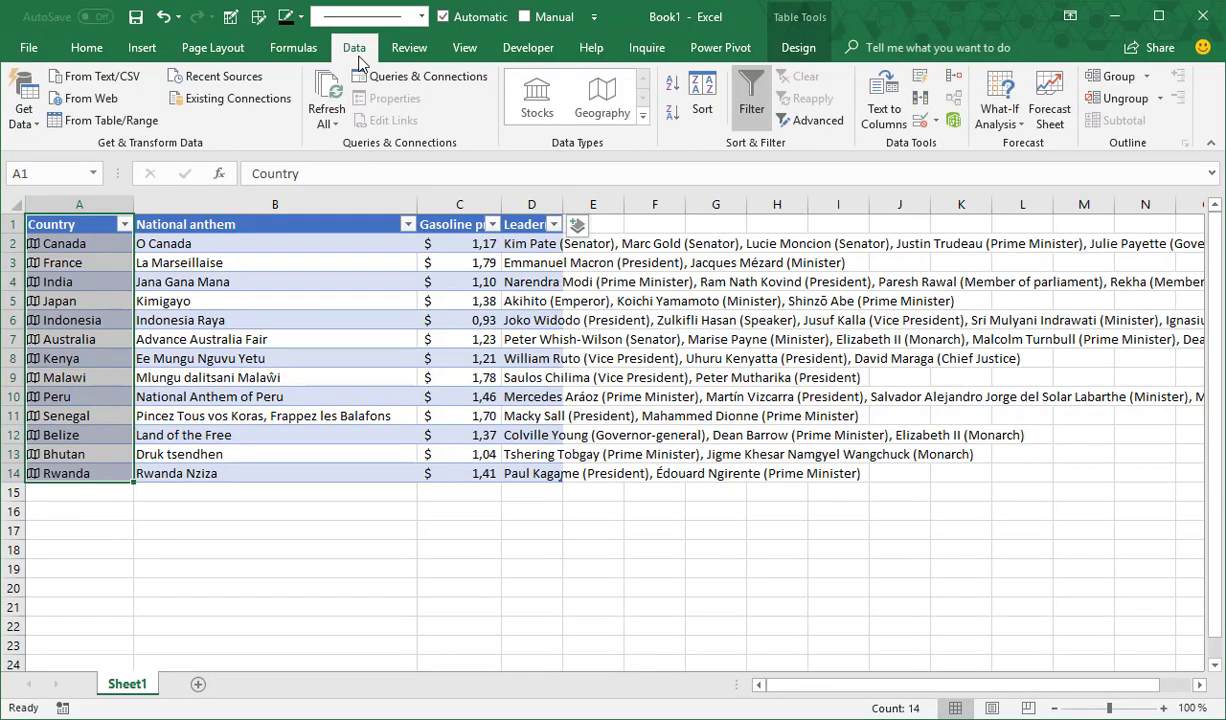
click(112, 104)
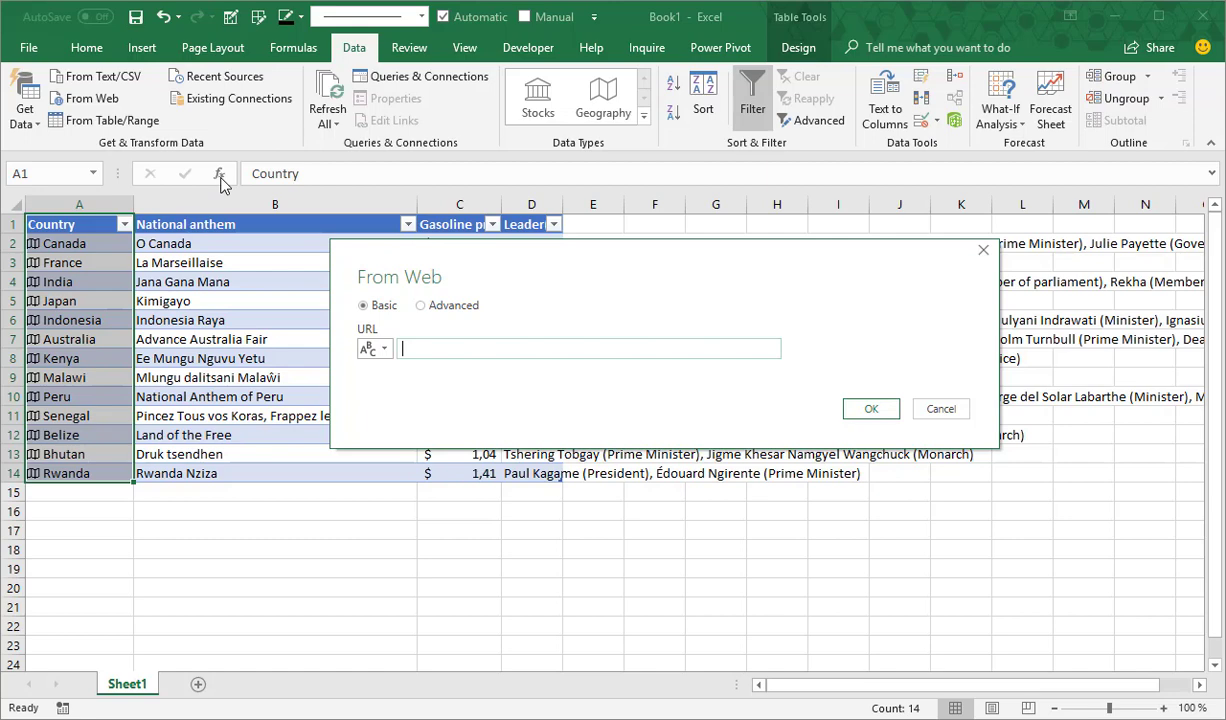
text(https://en.wikipedia.org/wiki/States_of_Brazil)
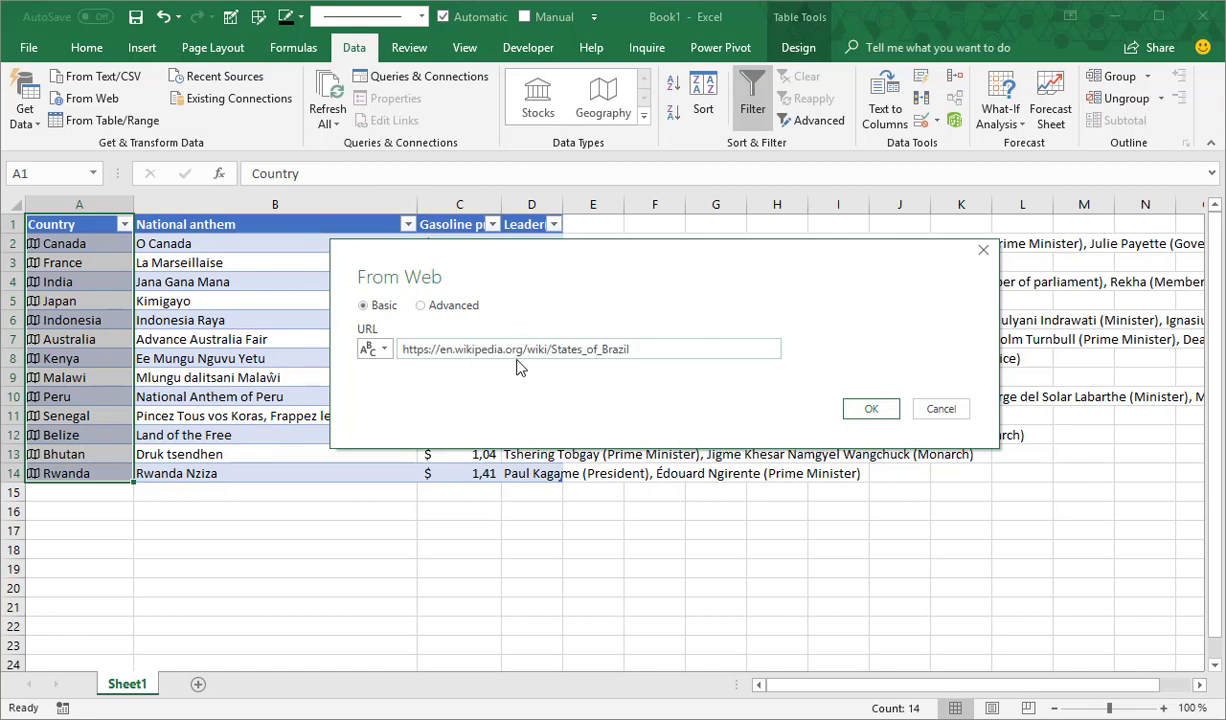
click(872, 412)
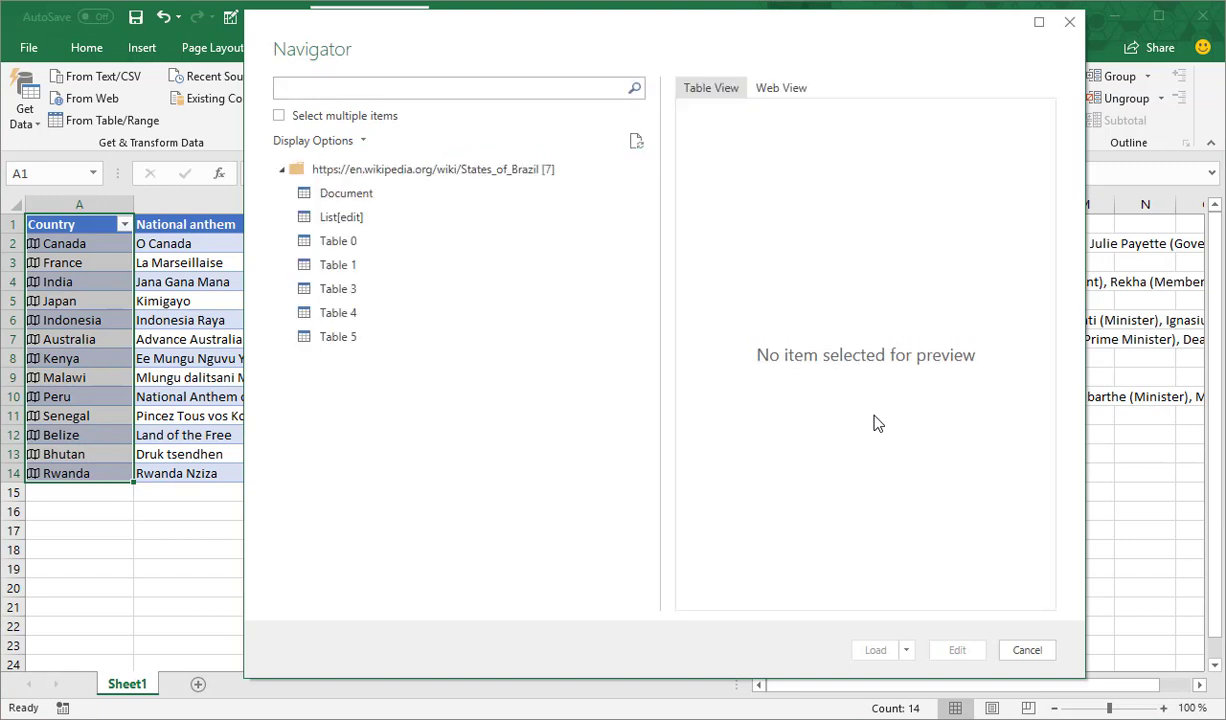
click(350, 220)
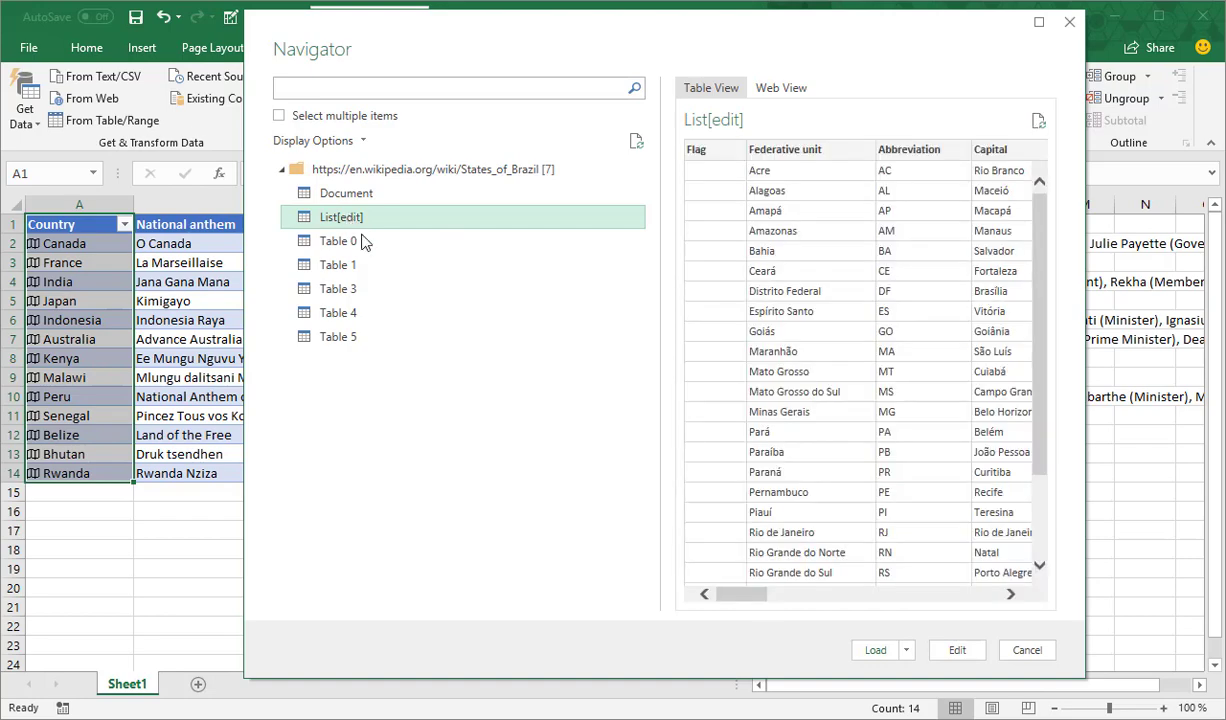
click(954, 649)
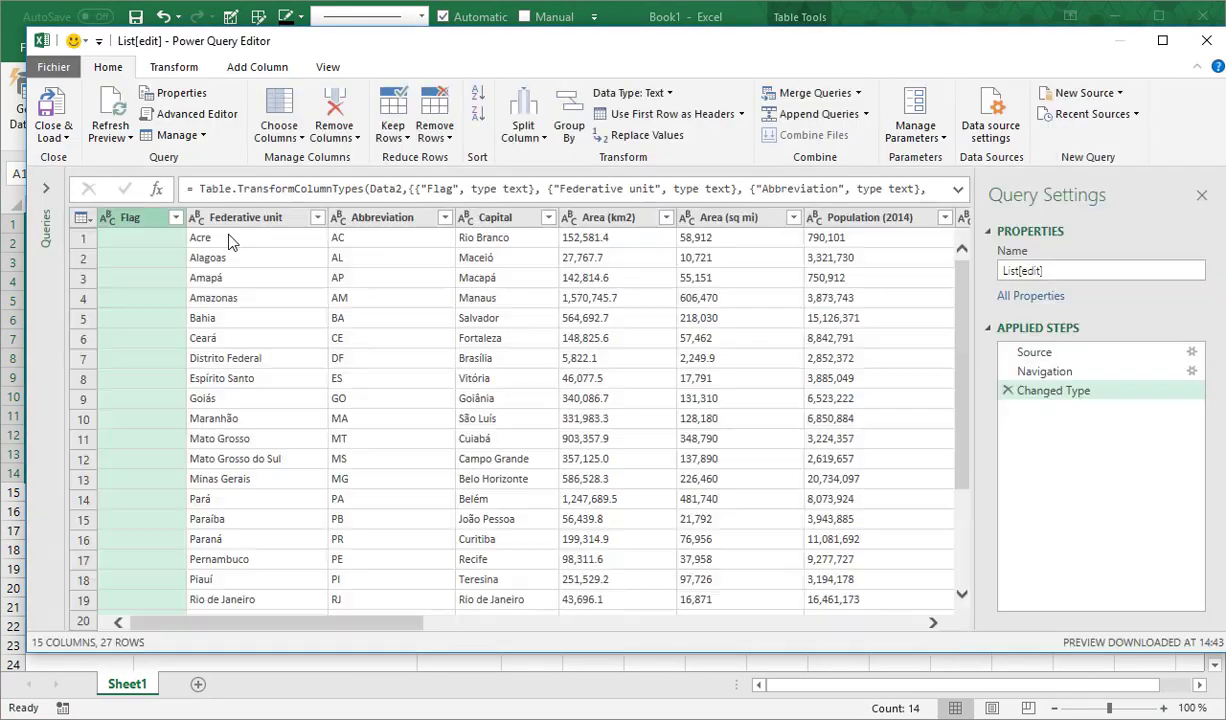
- Remove every column except Federative unit, Capital and Area (km2), then Close & Load to a new sheet
click(267, 224)
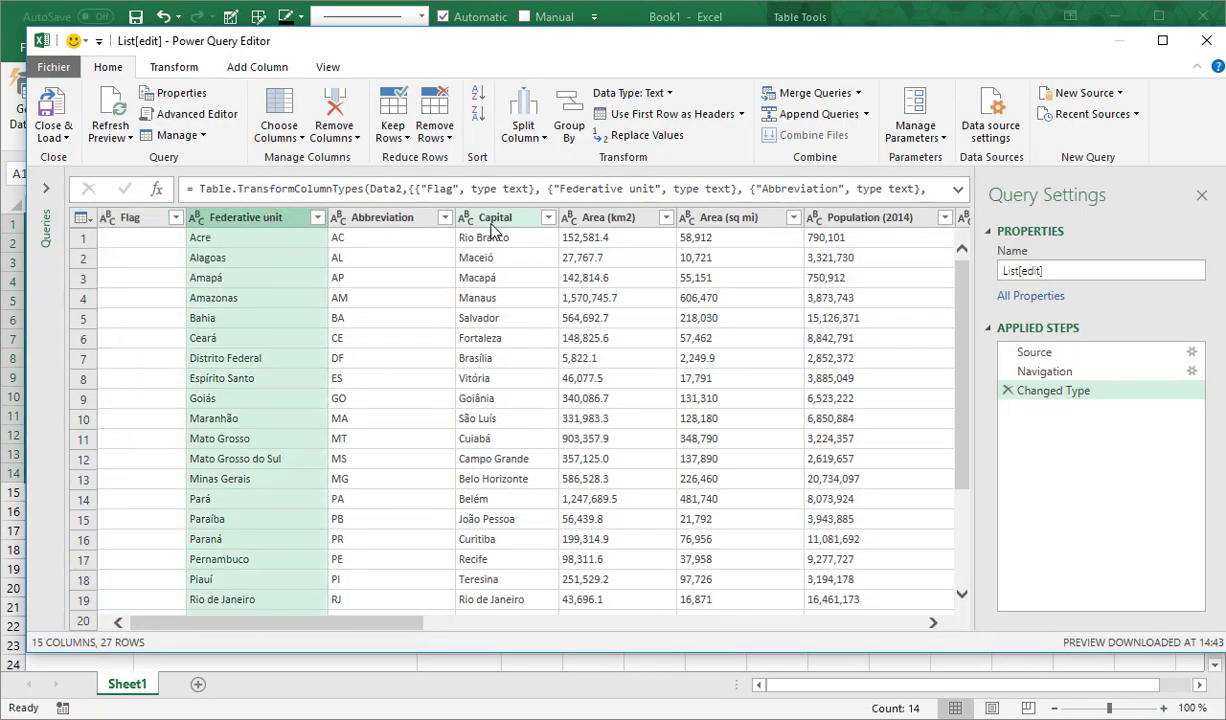
ctrl+click(500, 221)
ctrl+click(610, 220)
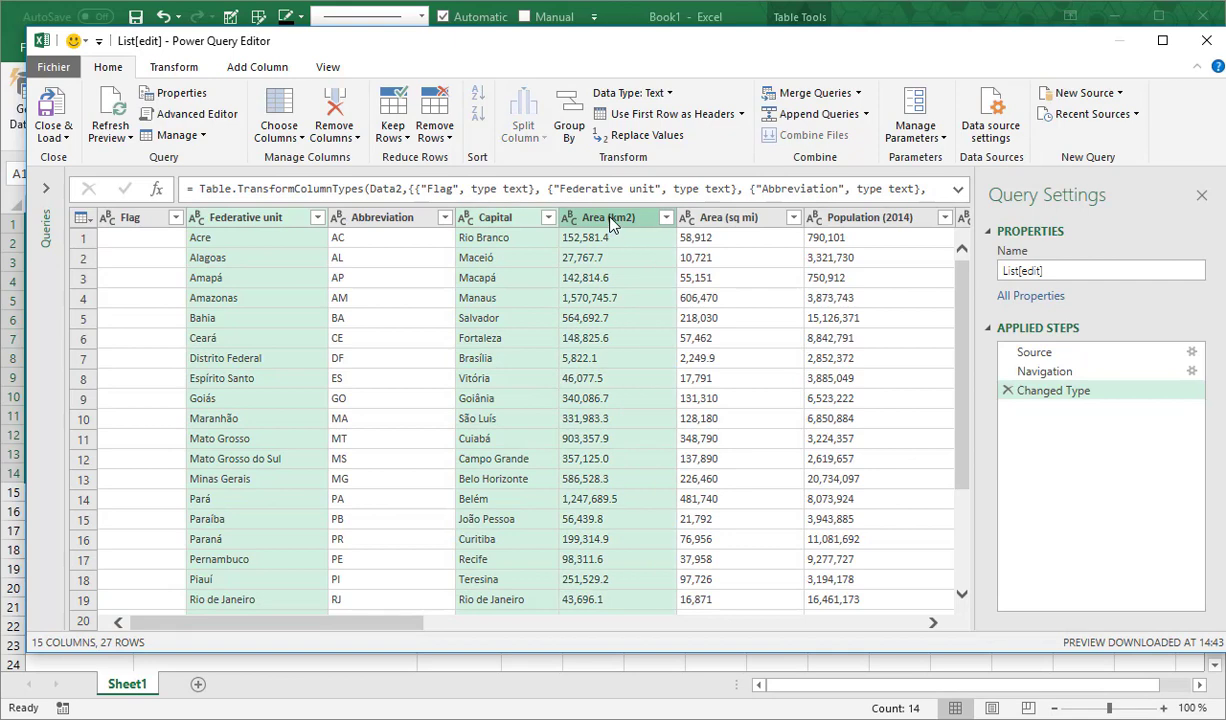
right_click(612, 222)
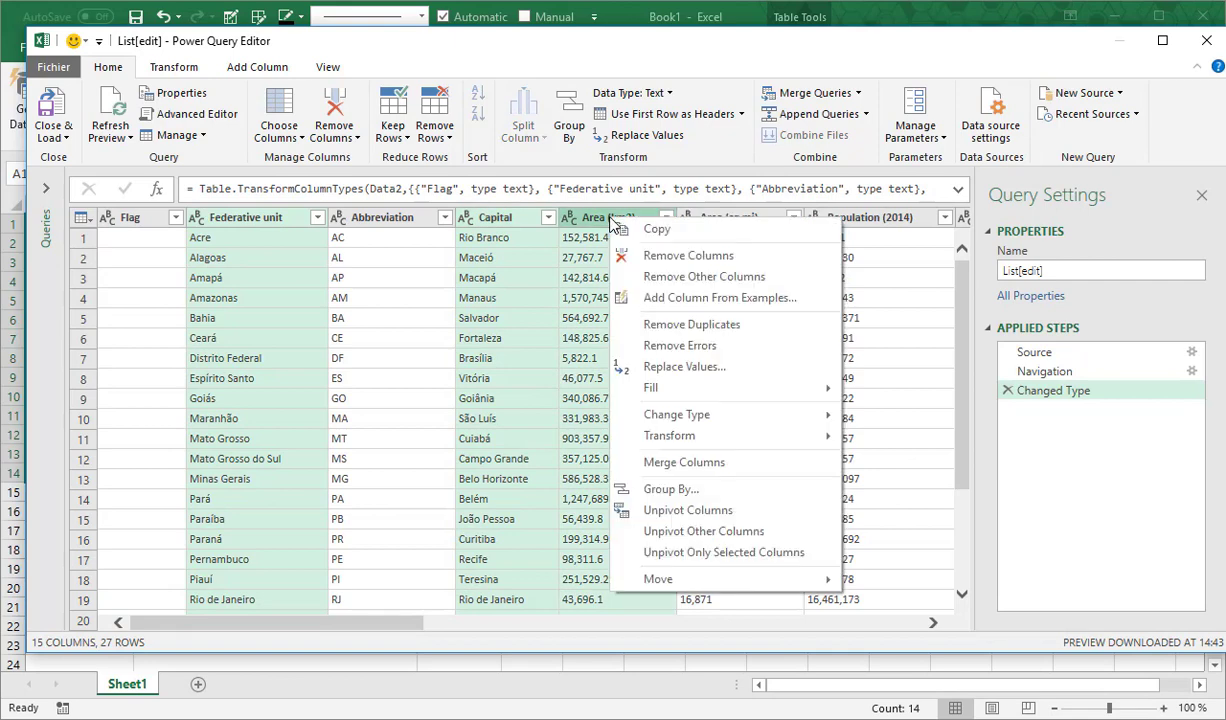
click(668, 277)
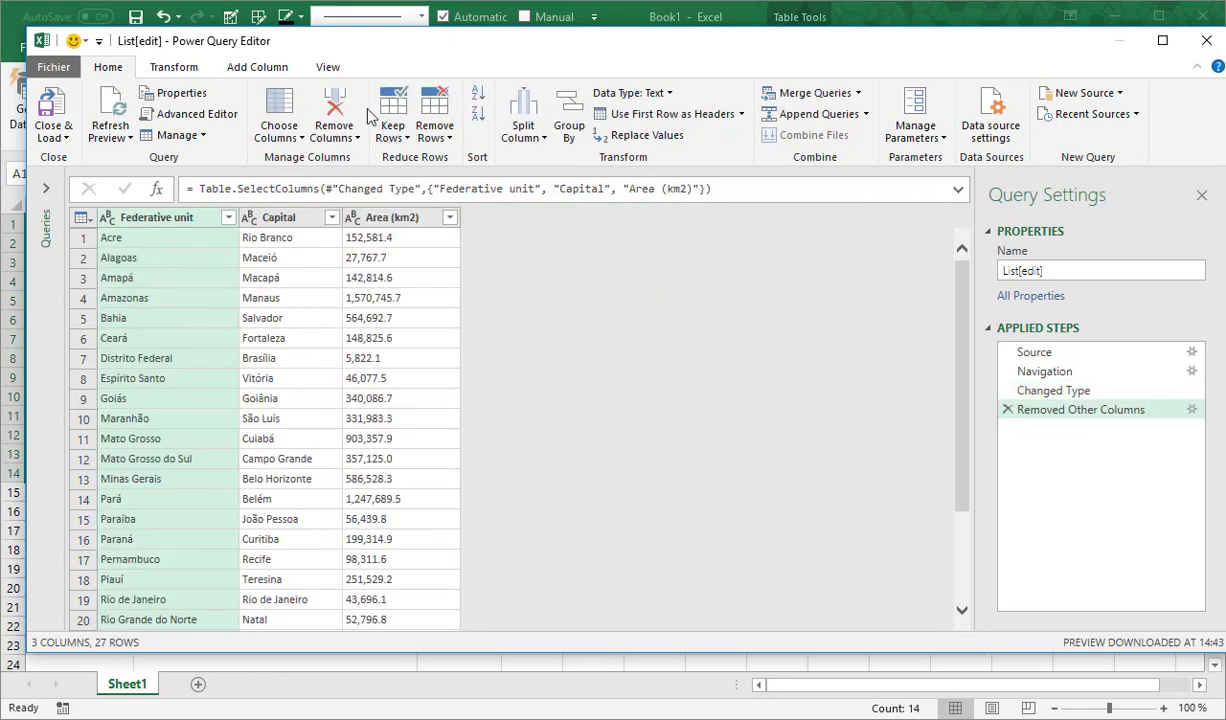
click(55, 105)
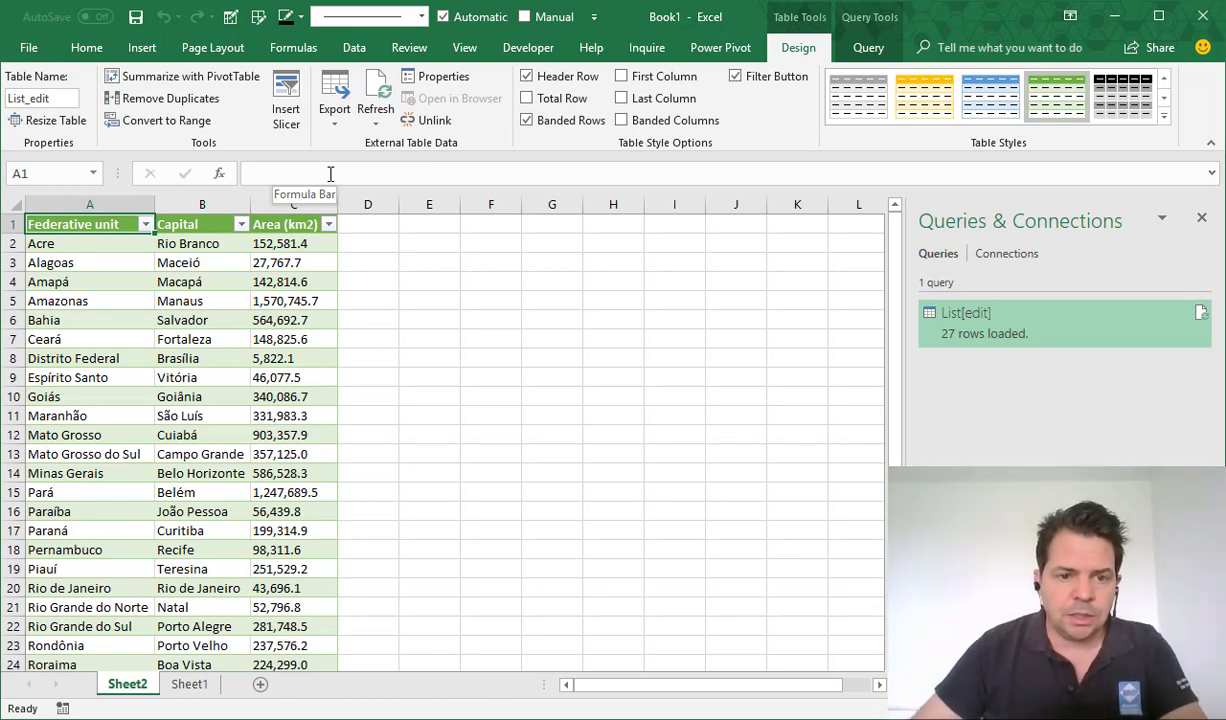
- Convert the 27 state names in A2:A28 to the Geography data type
scroll(111, 367, down, 1)
scroll(111, 367, down, 3)
scroll(109, 364, up, 3)
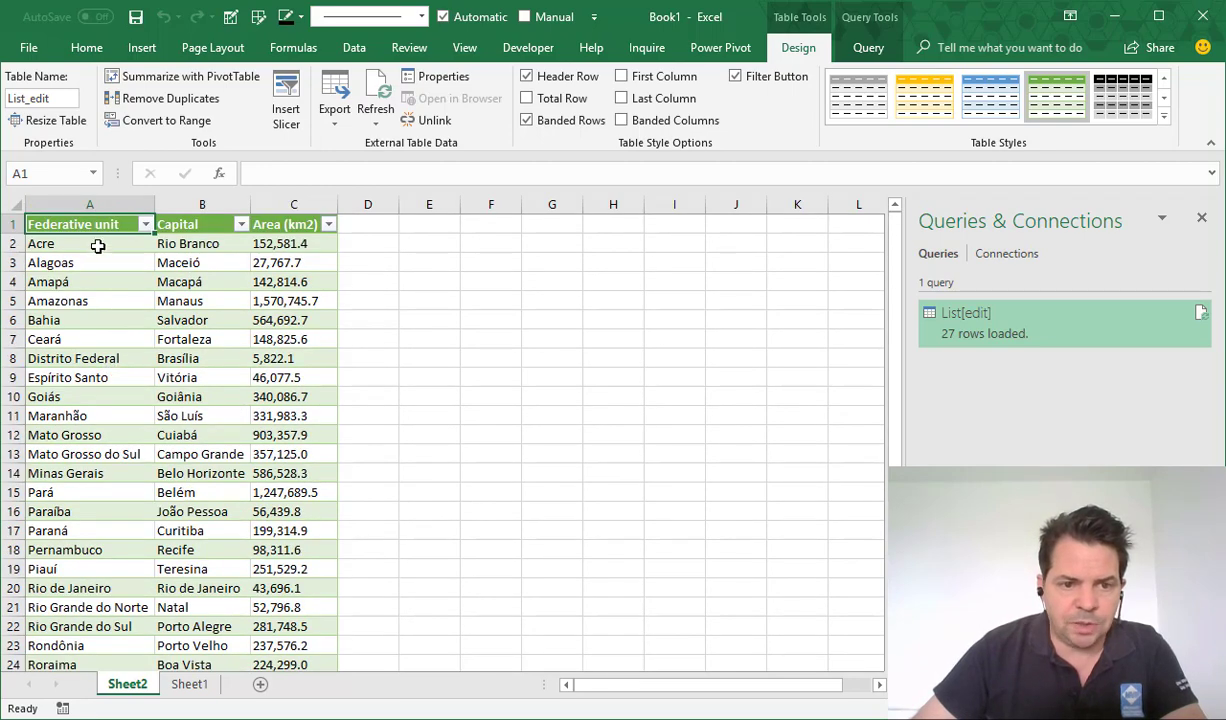
click(98, 244)
key(ctrl+shift+Down)
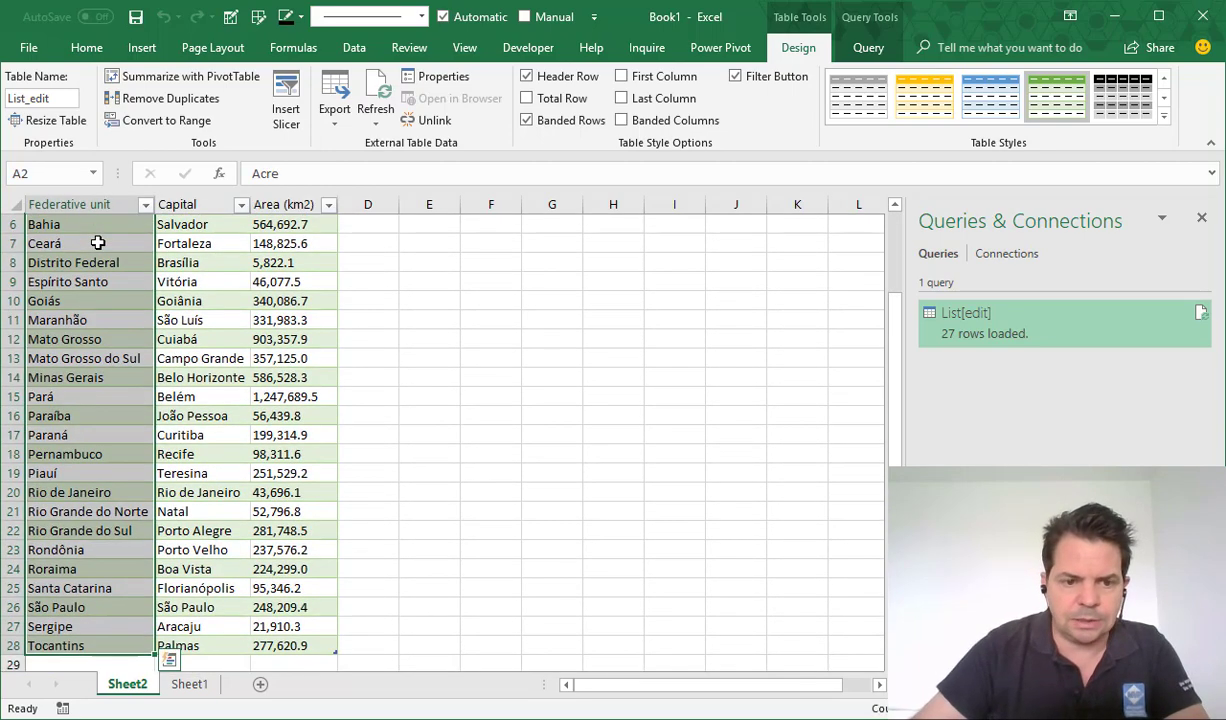
click(340, 50)
click(598, 100)
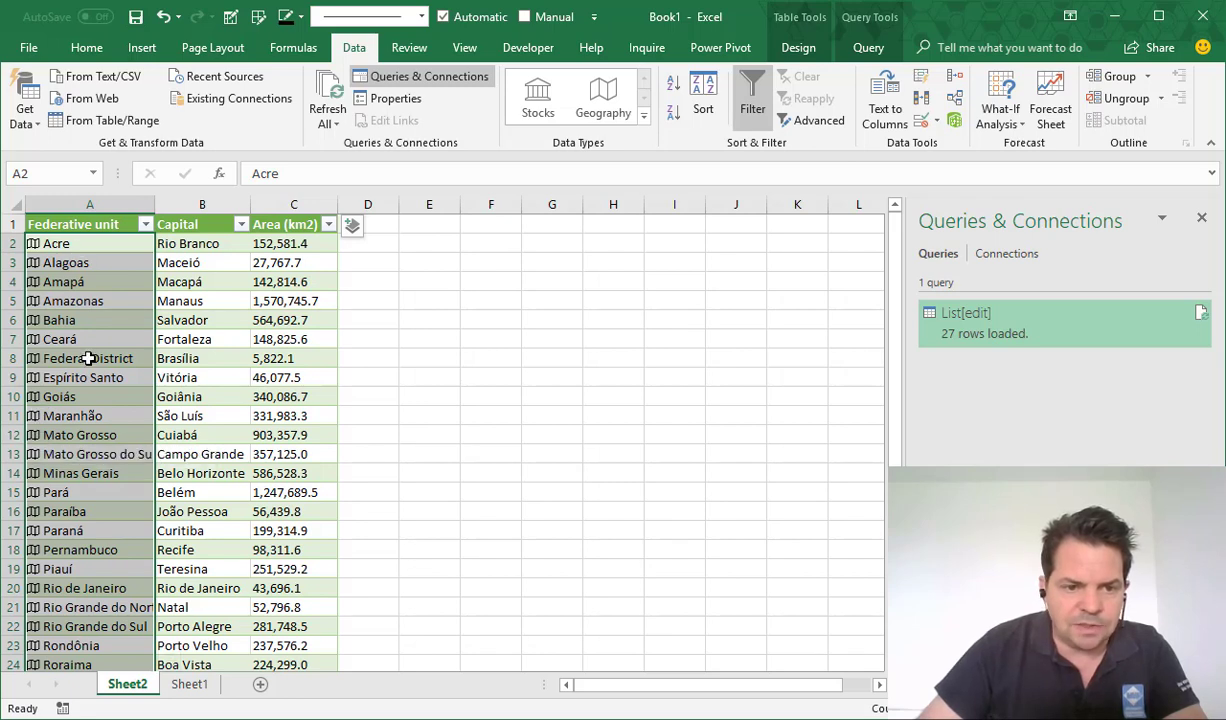
- Inspect Acre's linked Geography record card, then close it
click(33, 246)
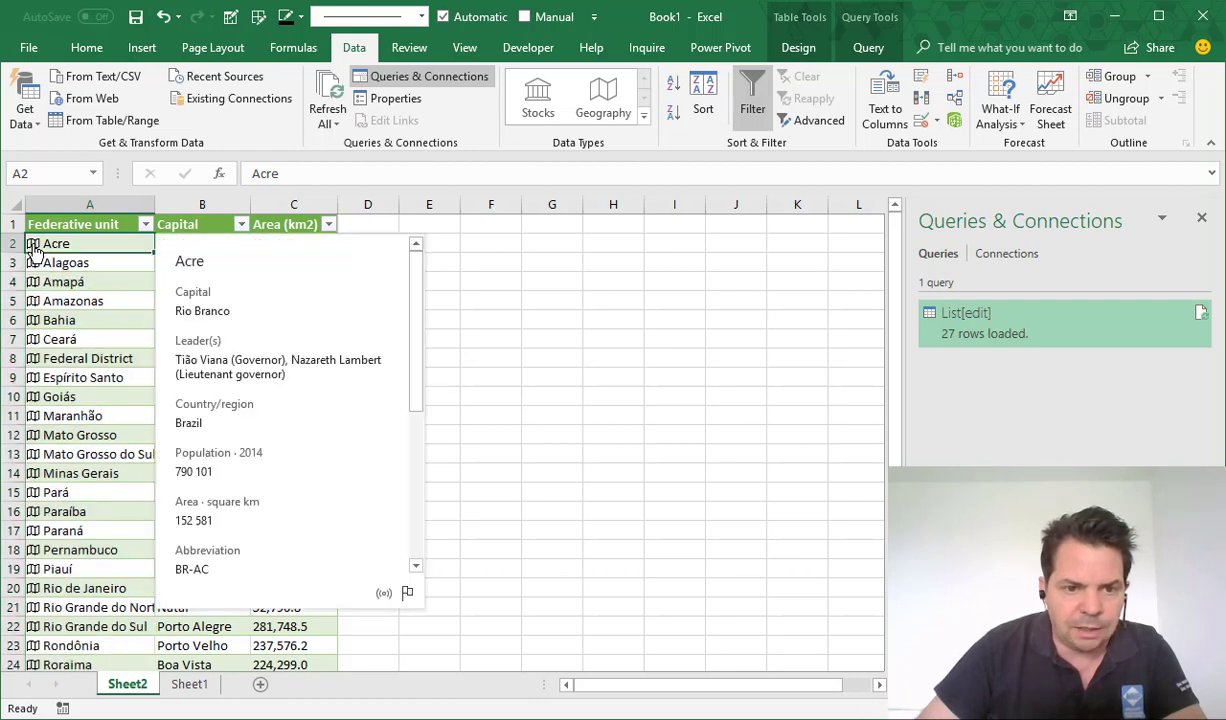
drag(418, 287, 413, 250)
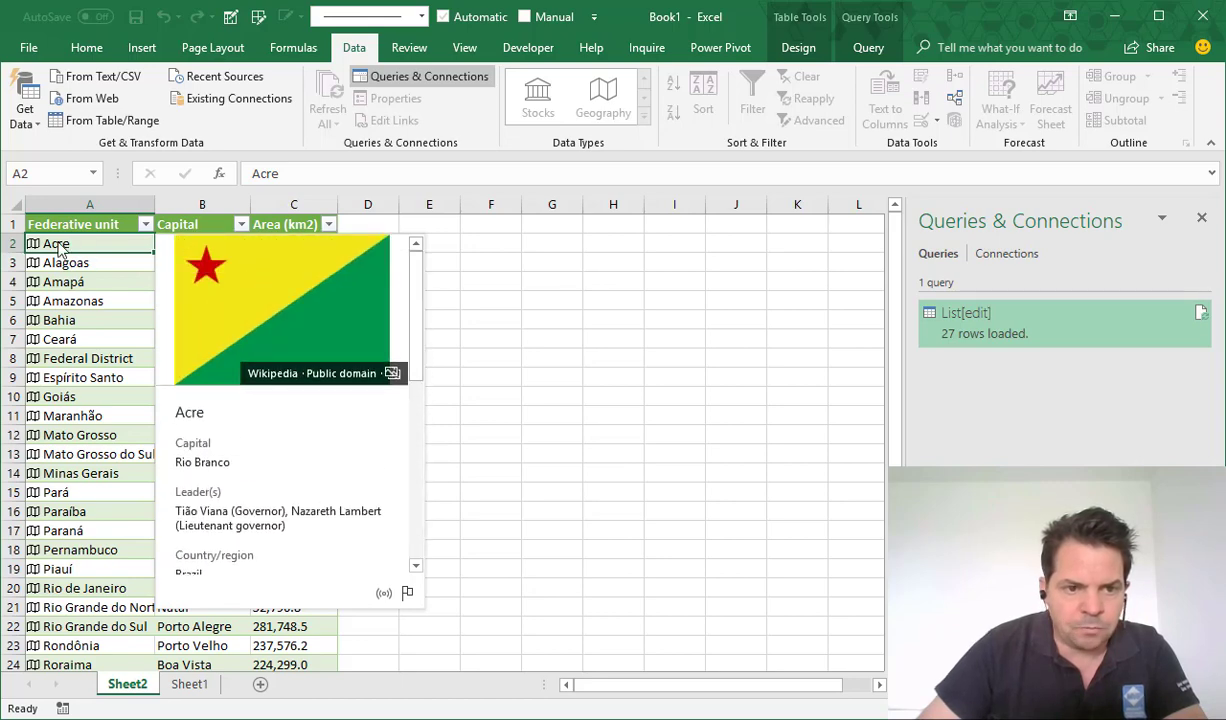
key(Escape)
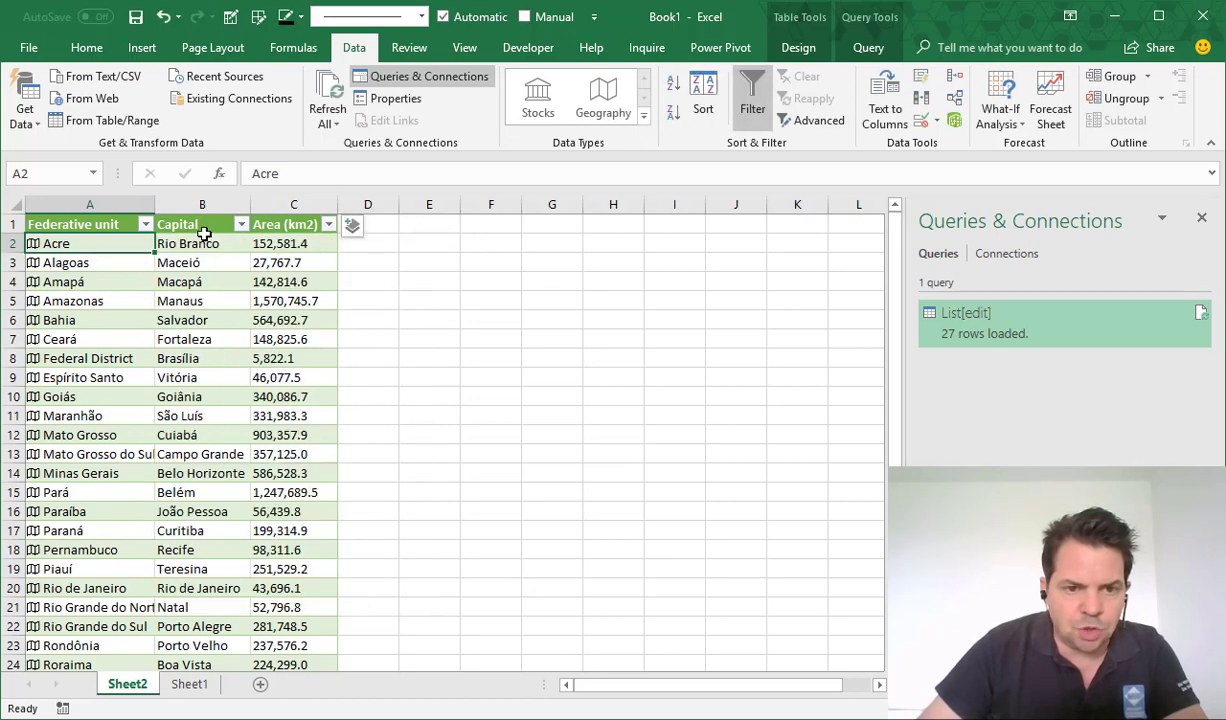
- Add each state's Capital and Area from the Geography records as new columns
click(354, 228)
click(391, 369)
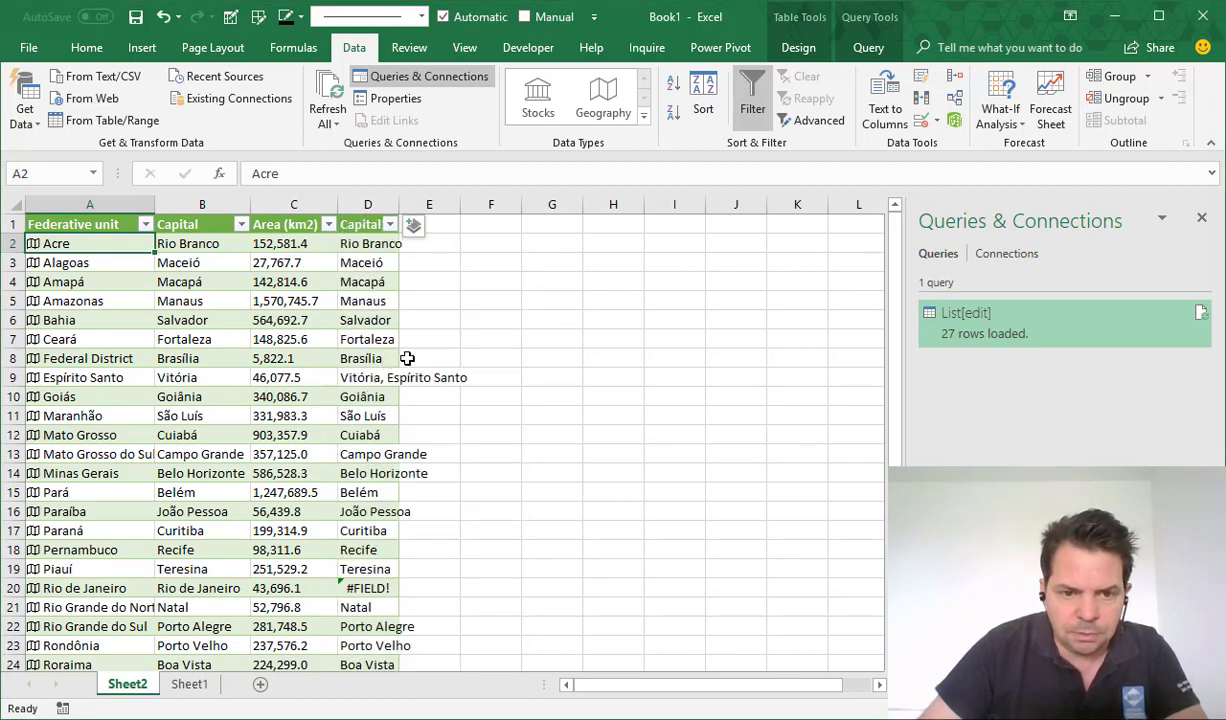
click(414, 230)
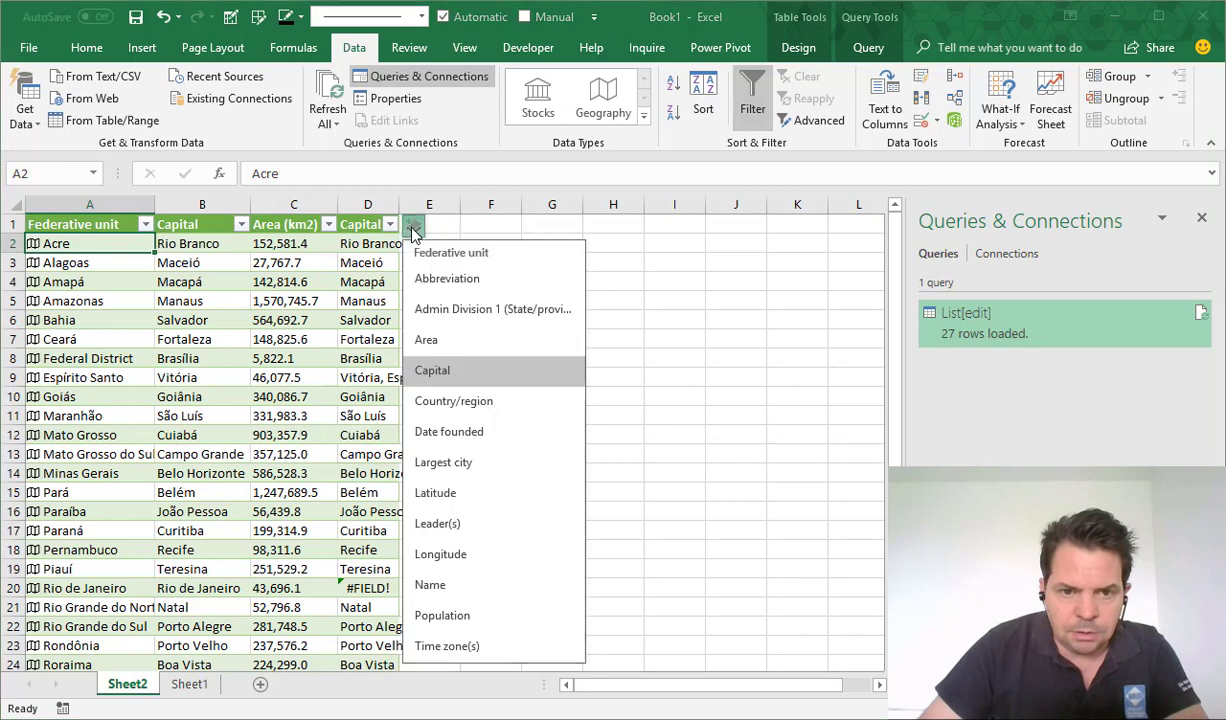
click(436, 341)
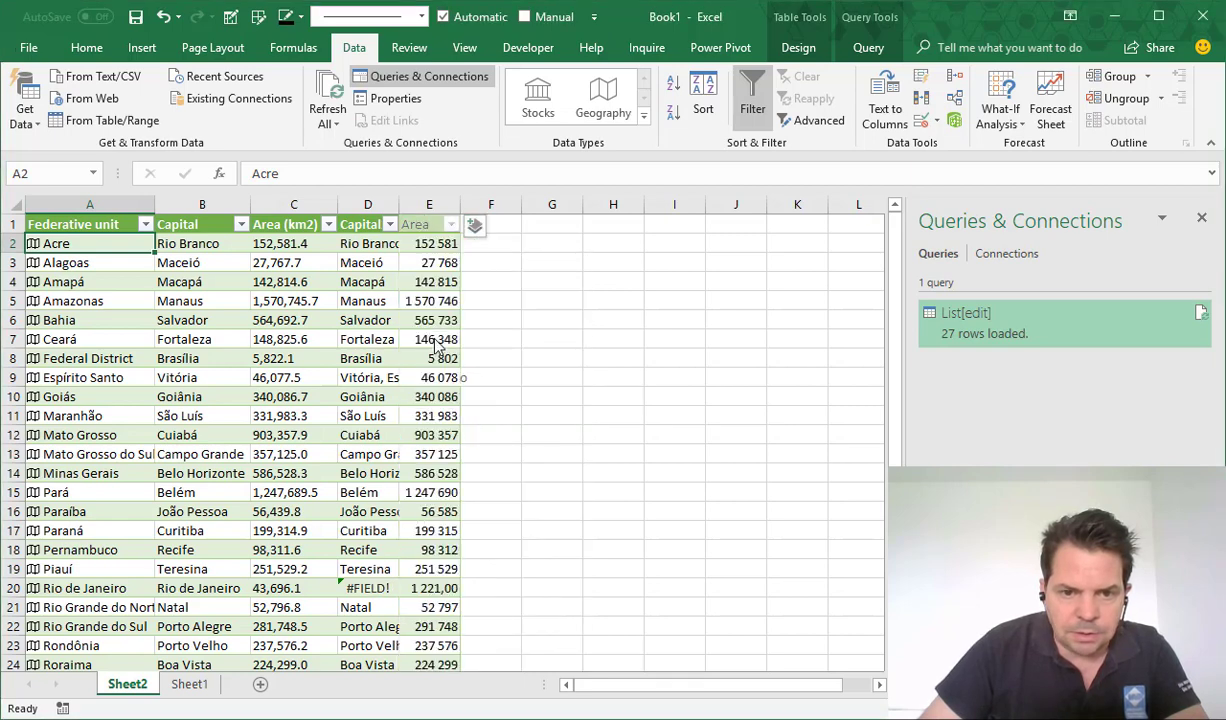
- Add a Population column, widen column F, and switch to the Florida municipalities page in Edge
click(475, 230)
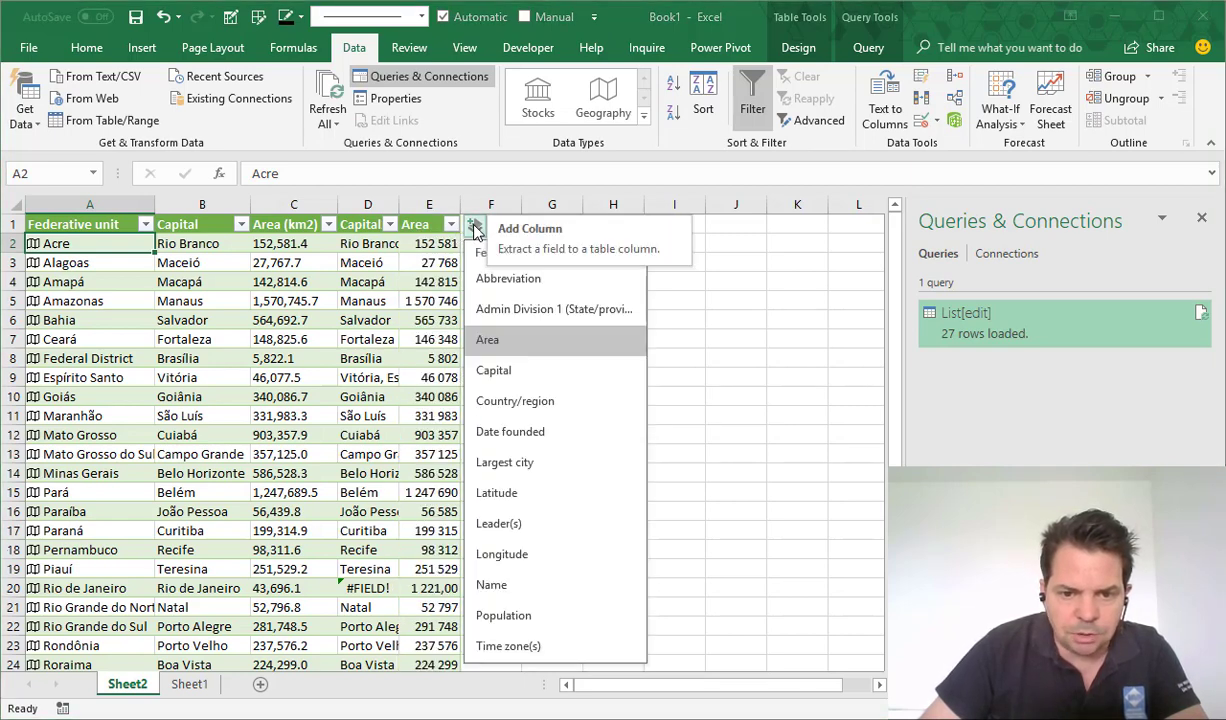
click(531, 613)
drag(524, 206, 565, 206)
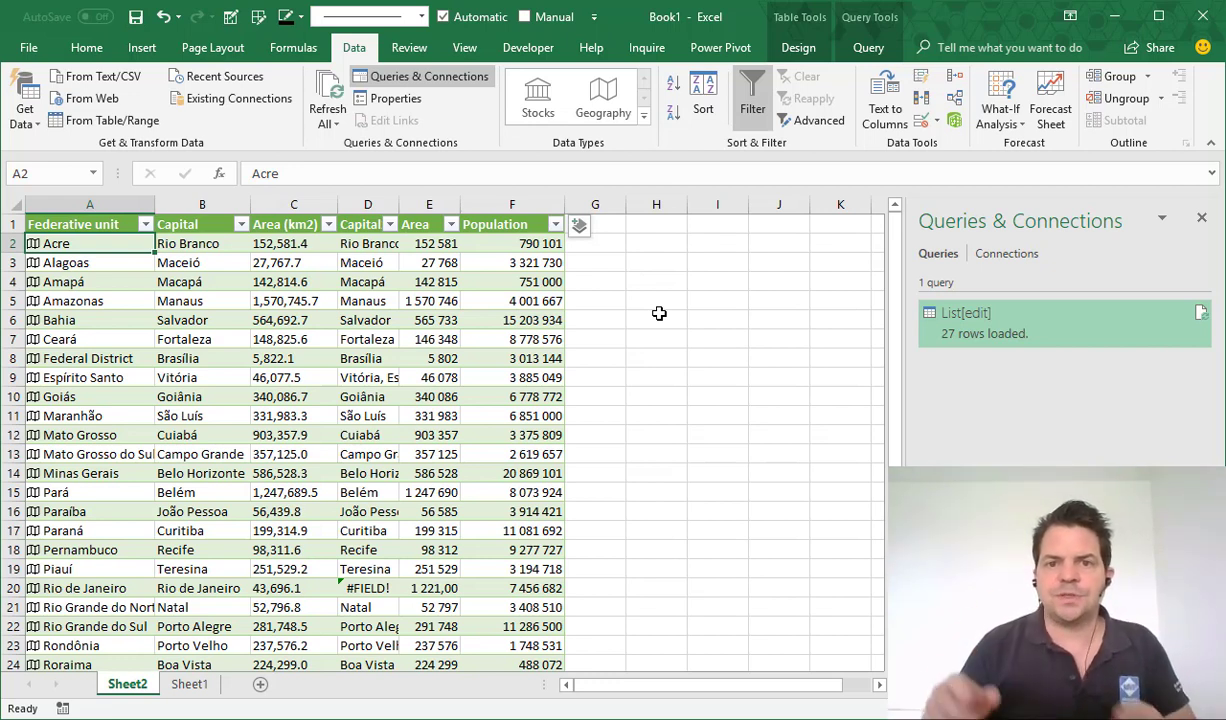
key(alt+Tab)
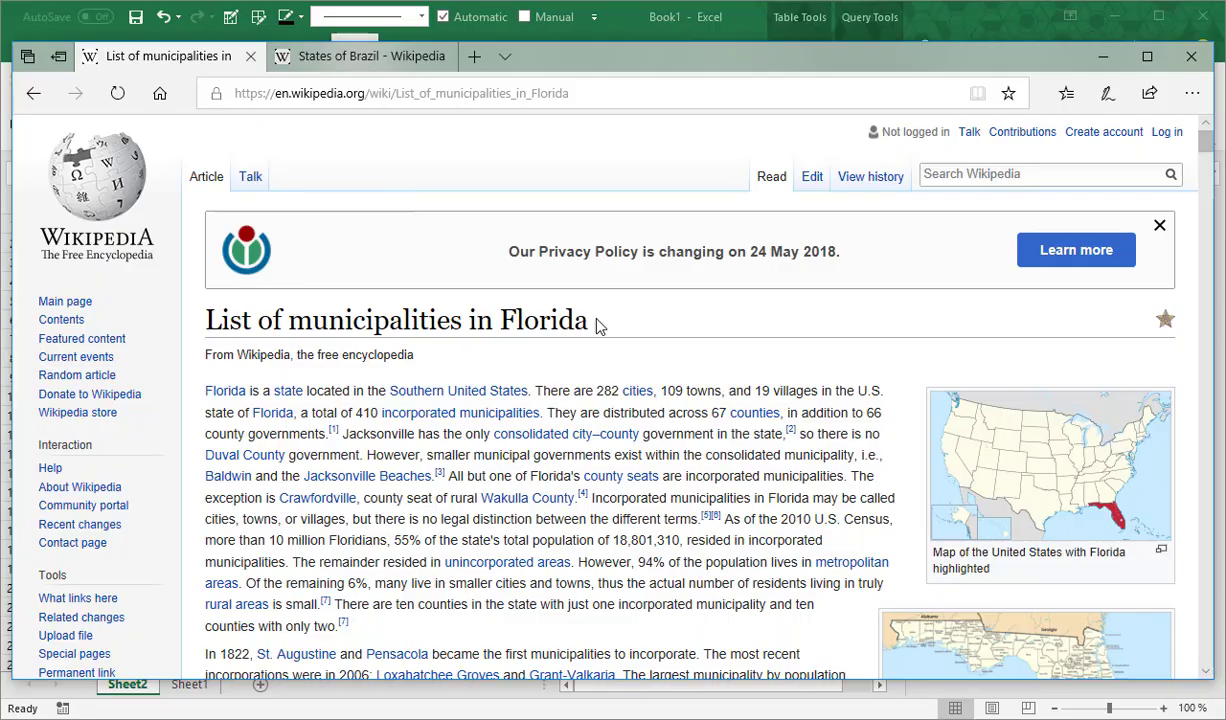
- Scroll through Wikipedia's Florida municipalities table, then return to Excel
scroll(597, 325, down, 12)
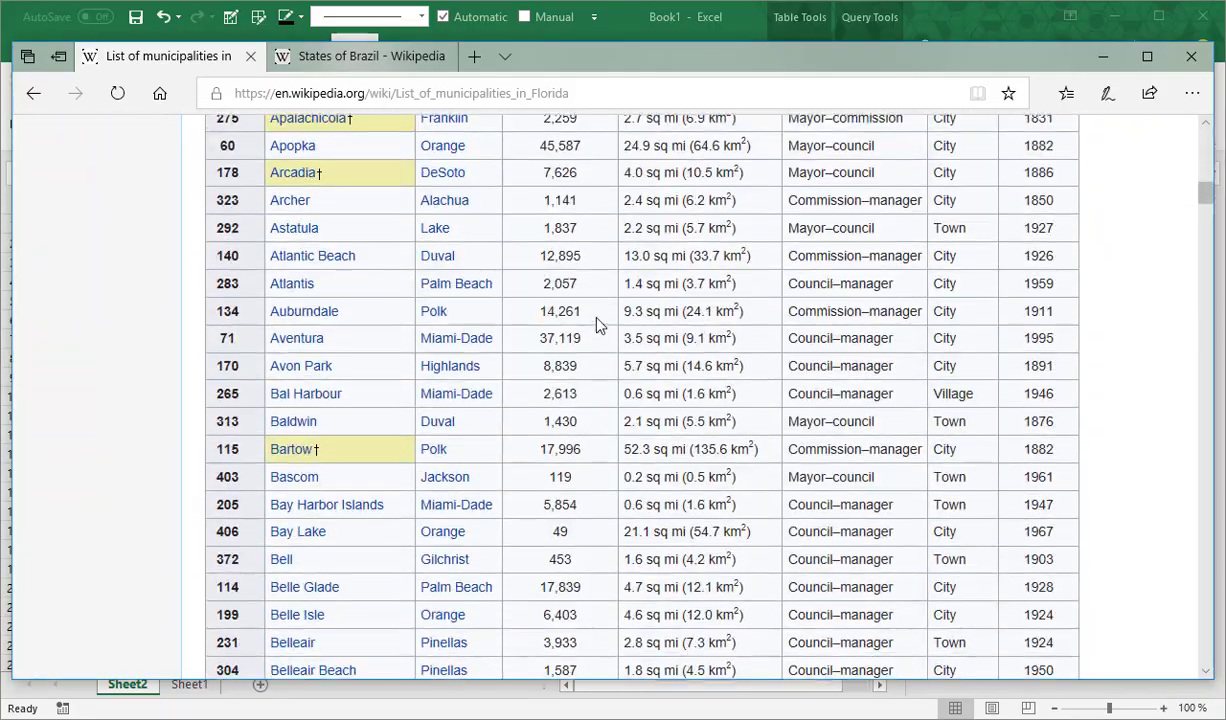
scroll(597, 325, up, 13)
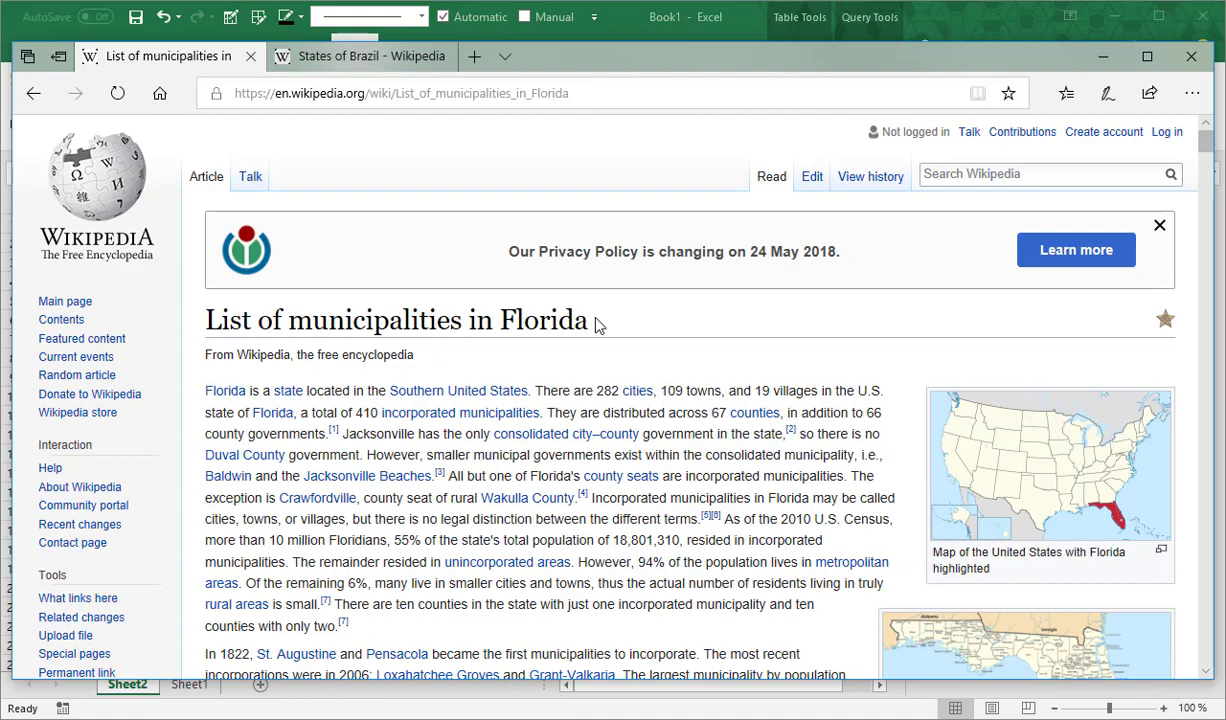
key(alt+Tab)
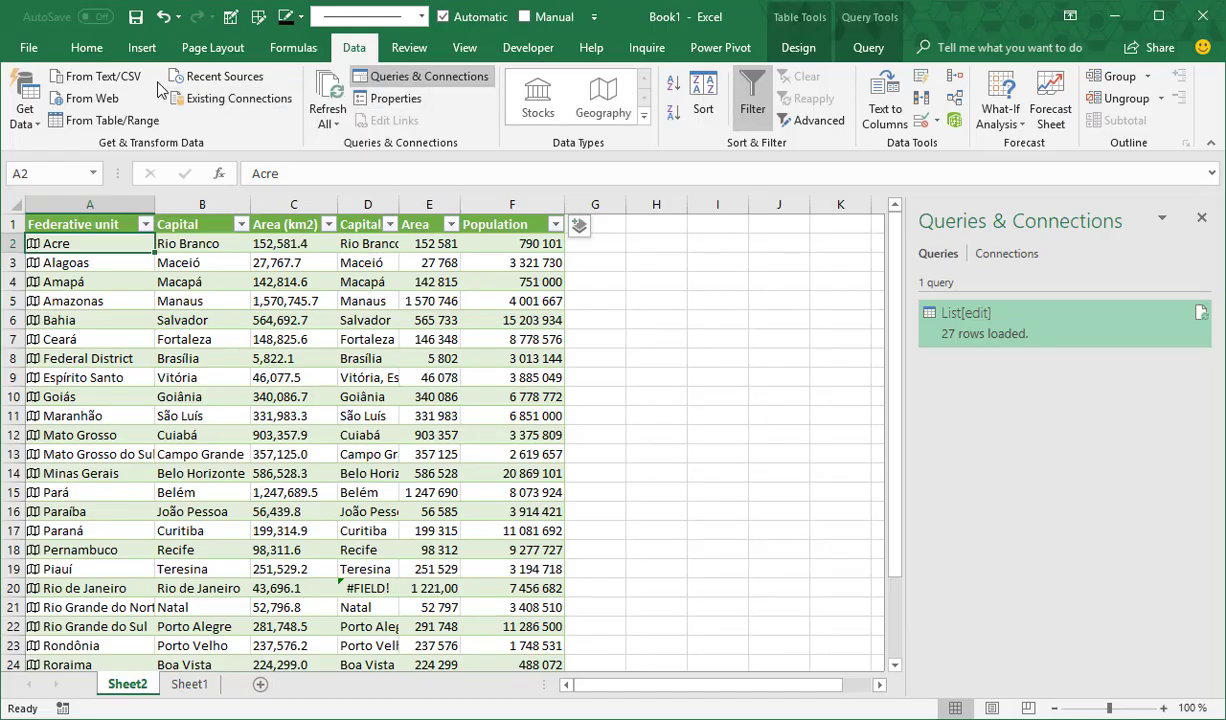
- Import From Web using the pasted List_of_municipalities_in_Florida URL to open the Navigator
click(107, 100)
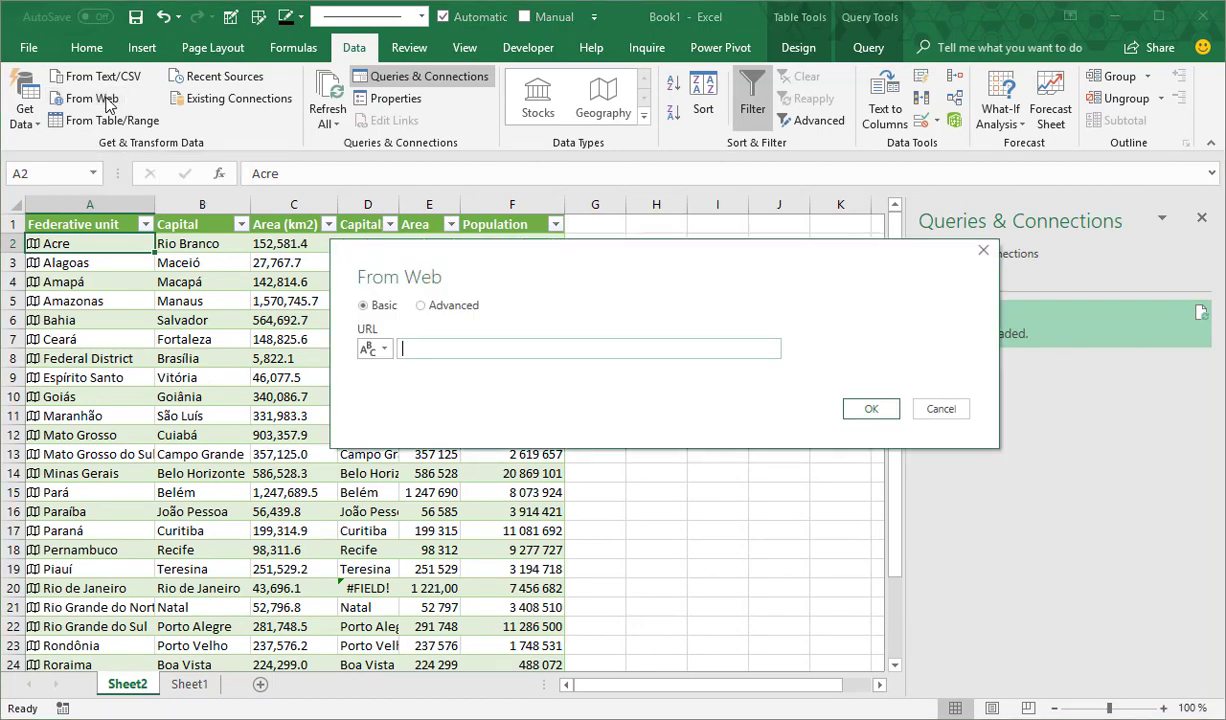
text(https://en.wikipedia.org/wiki/List_of_municipalities_in_Florida)
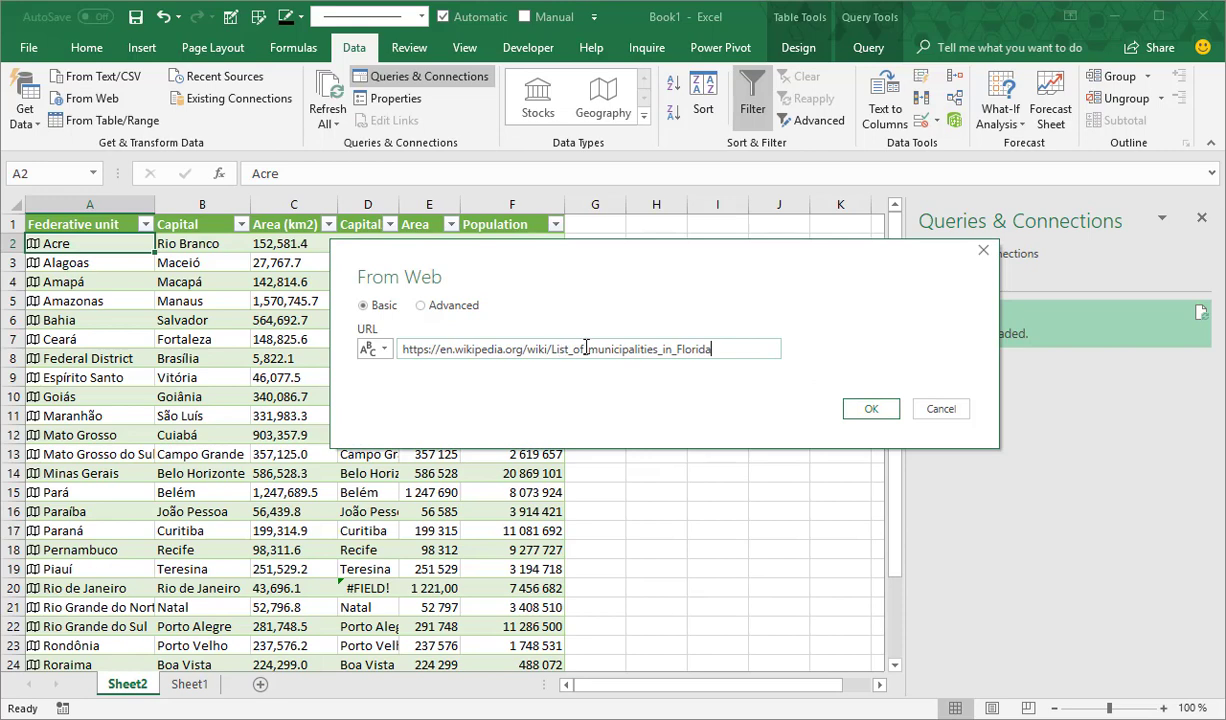
click(866, 409)
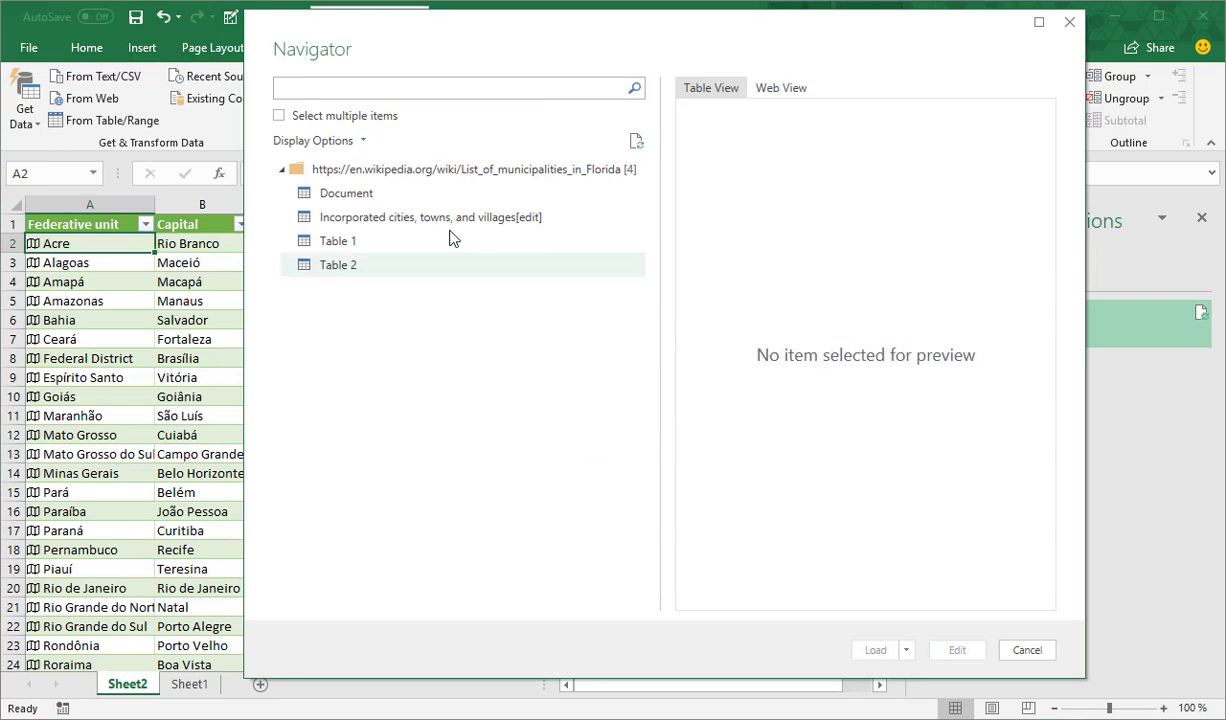
- Open the Incorporated cities, towns, and villages table in Power Query and show the Add Column tools
click(388, 219)
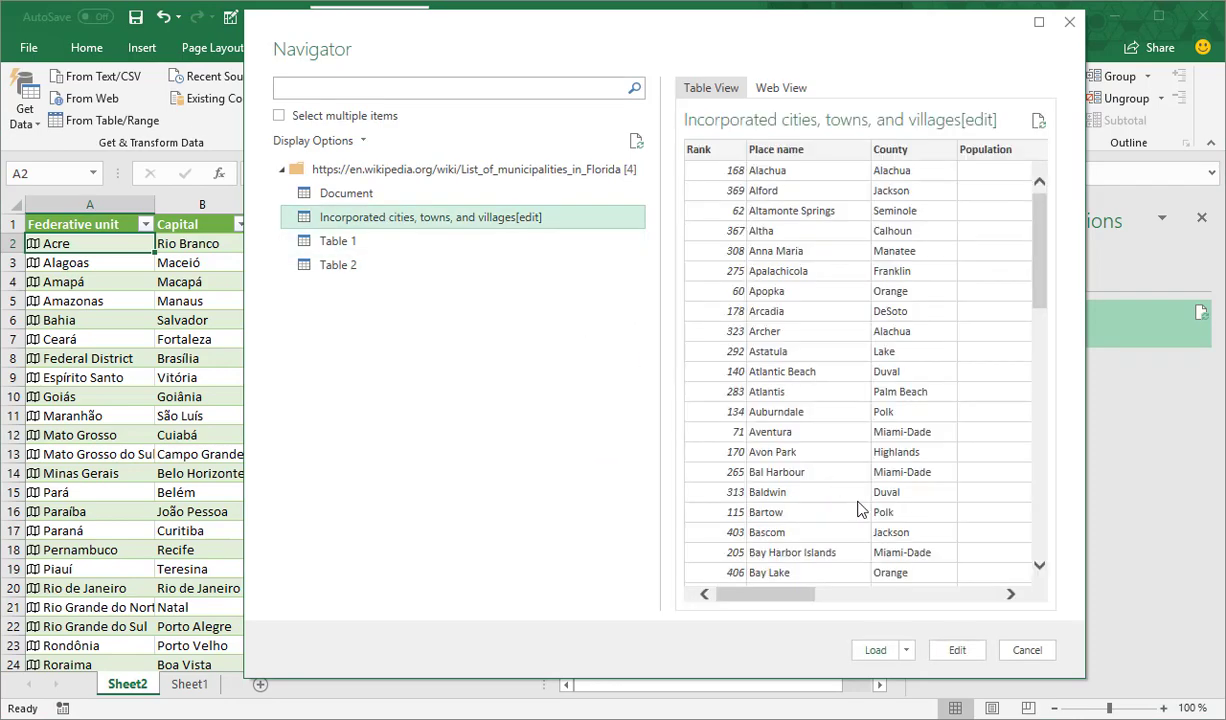
click(955, 650)
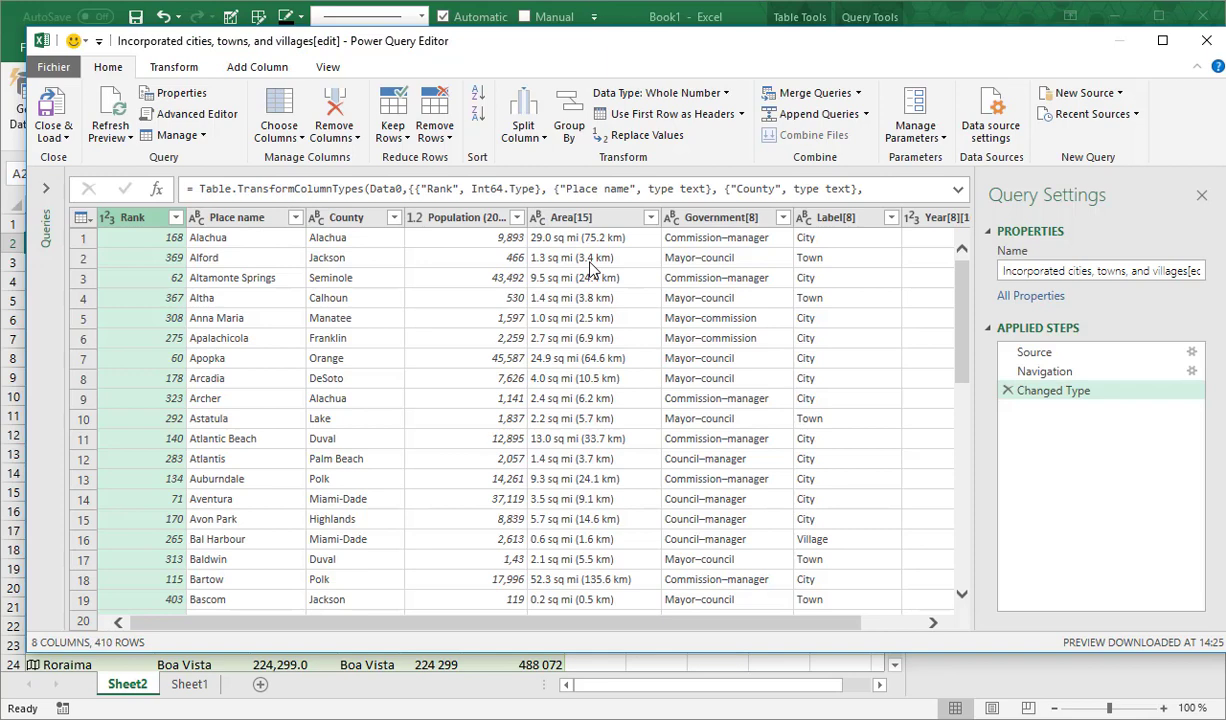
drag(476, 623, 662, 624)
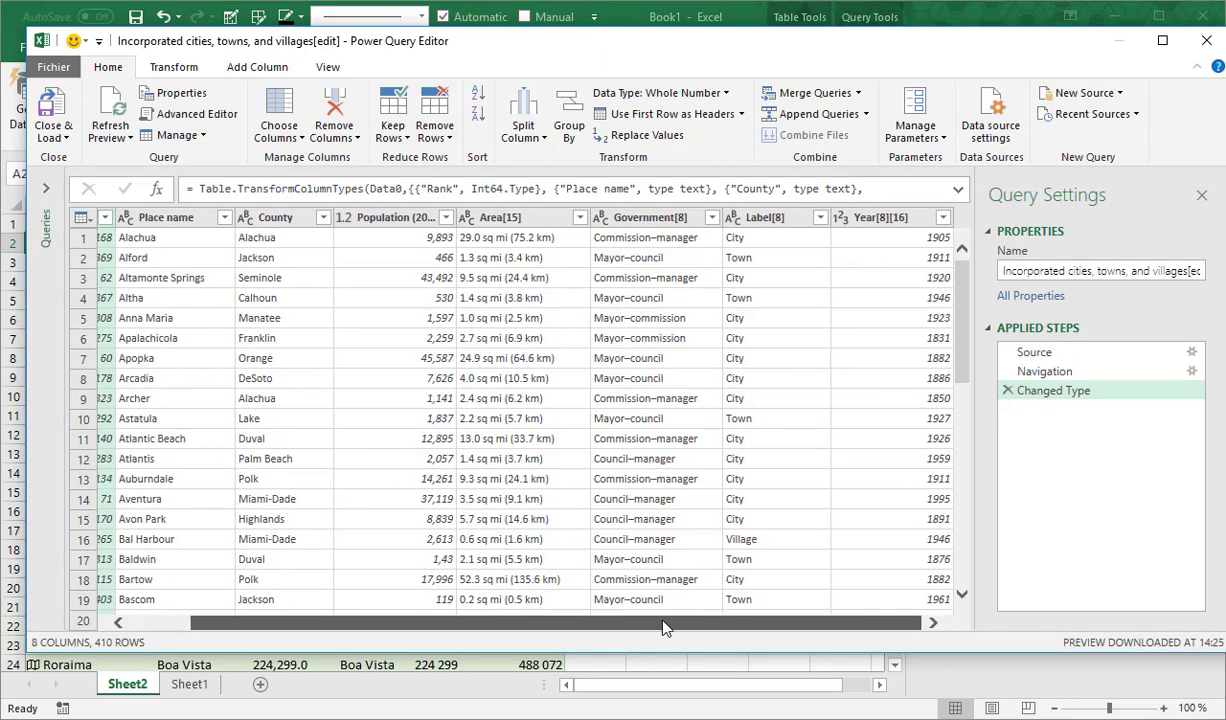
click(273, 73)
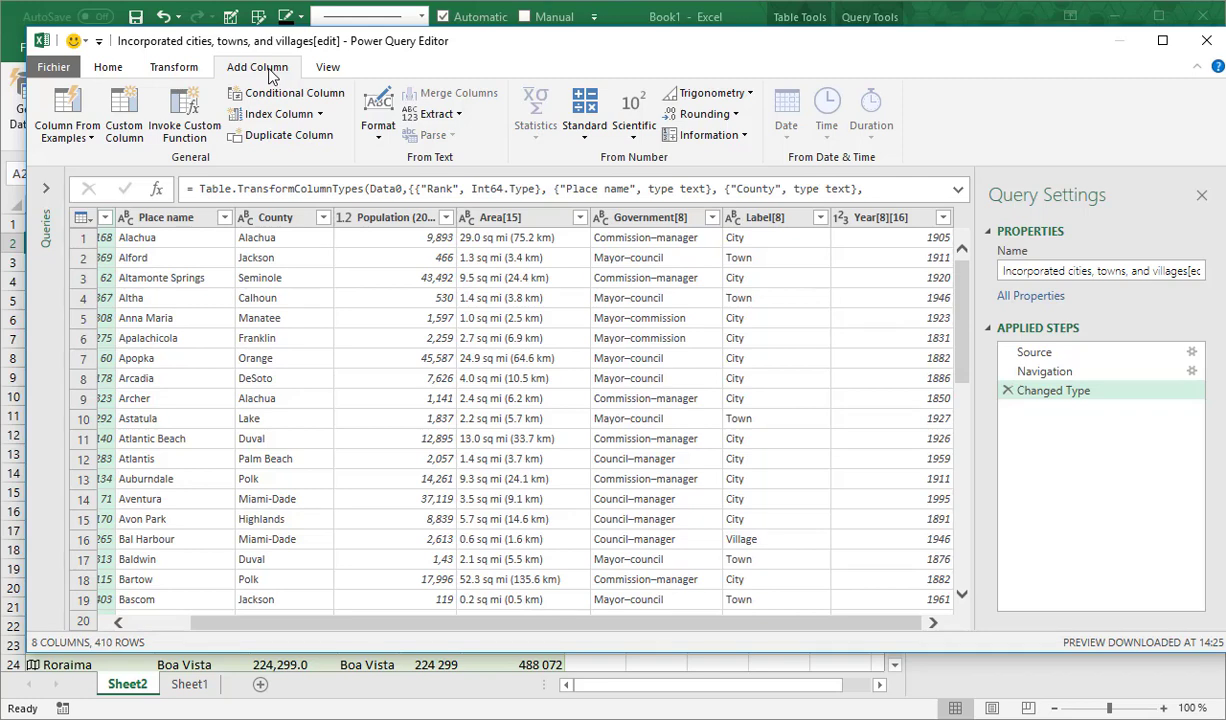
- Add a Column From Examples extracting the km area from Area[15], using 75.2 as the example
click(84, 108)
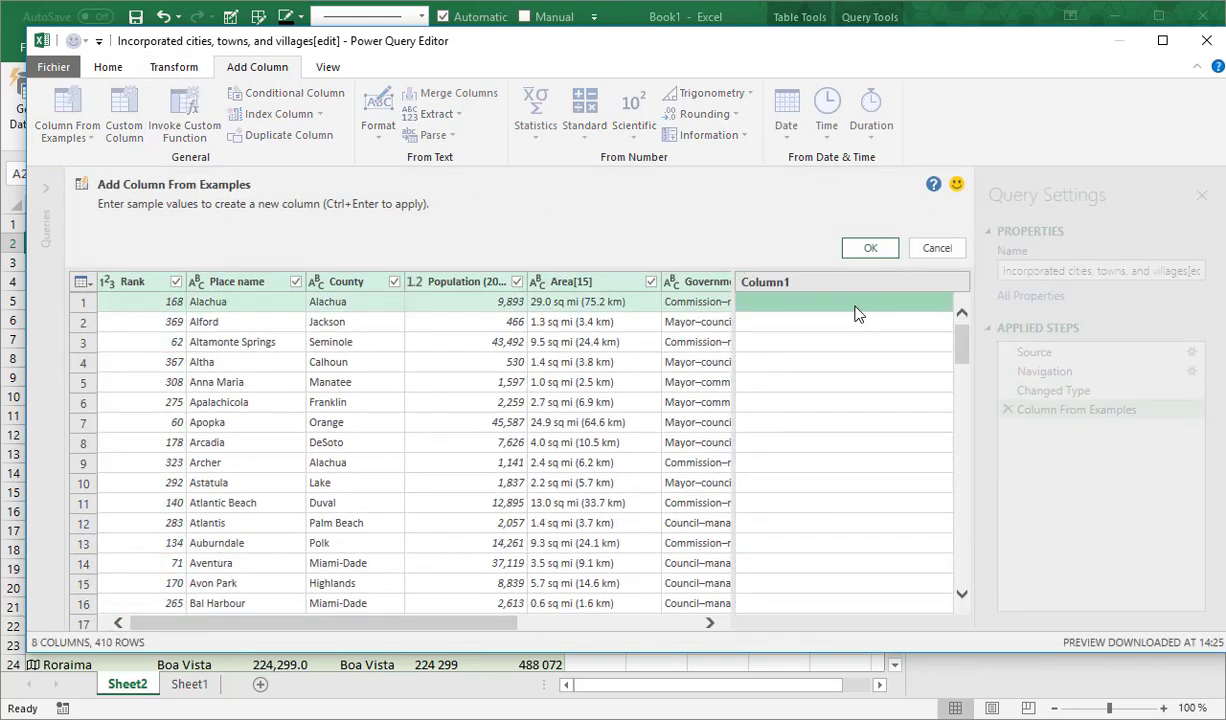
text(75)
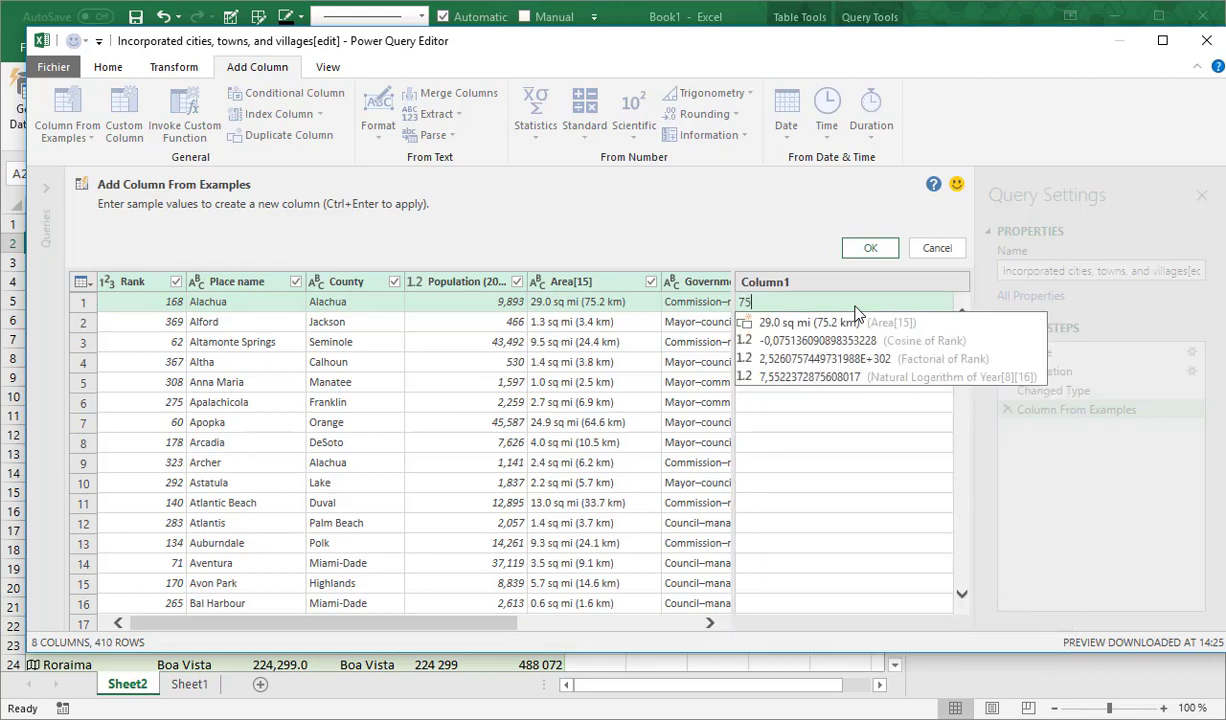
text(.2)
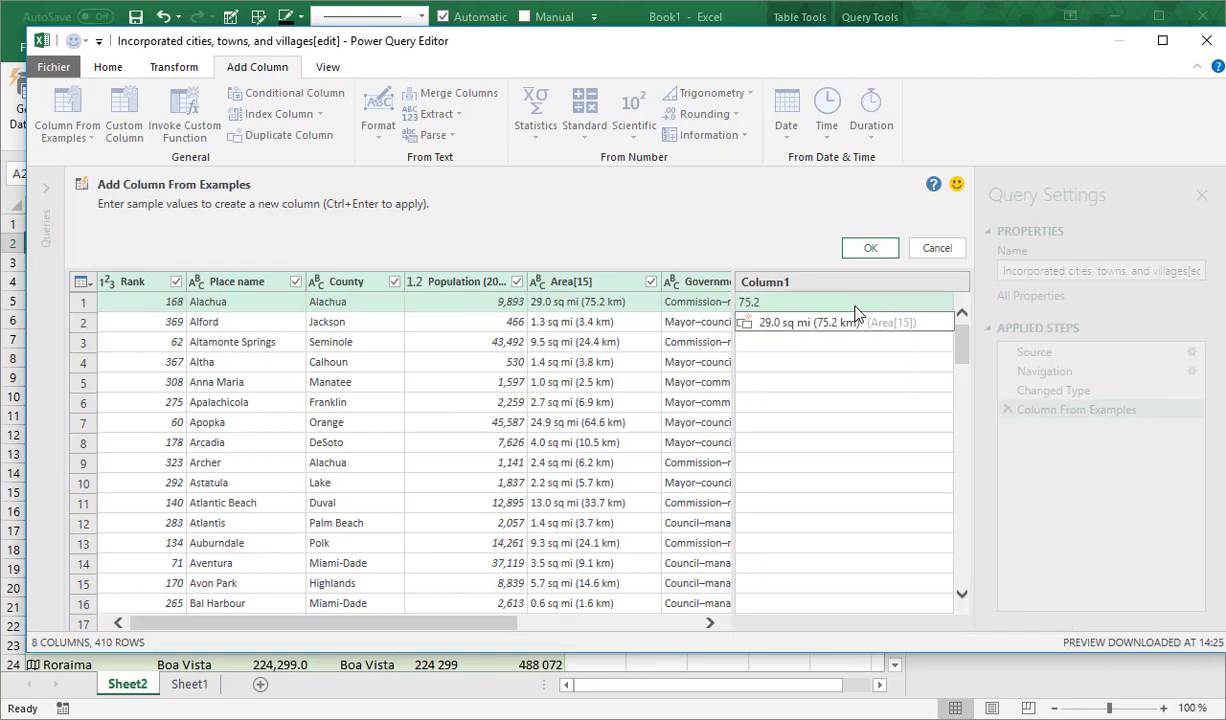
key(Return)
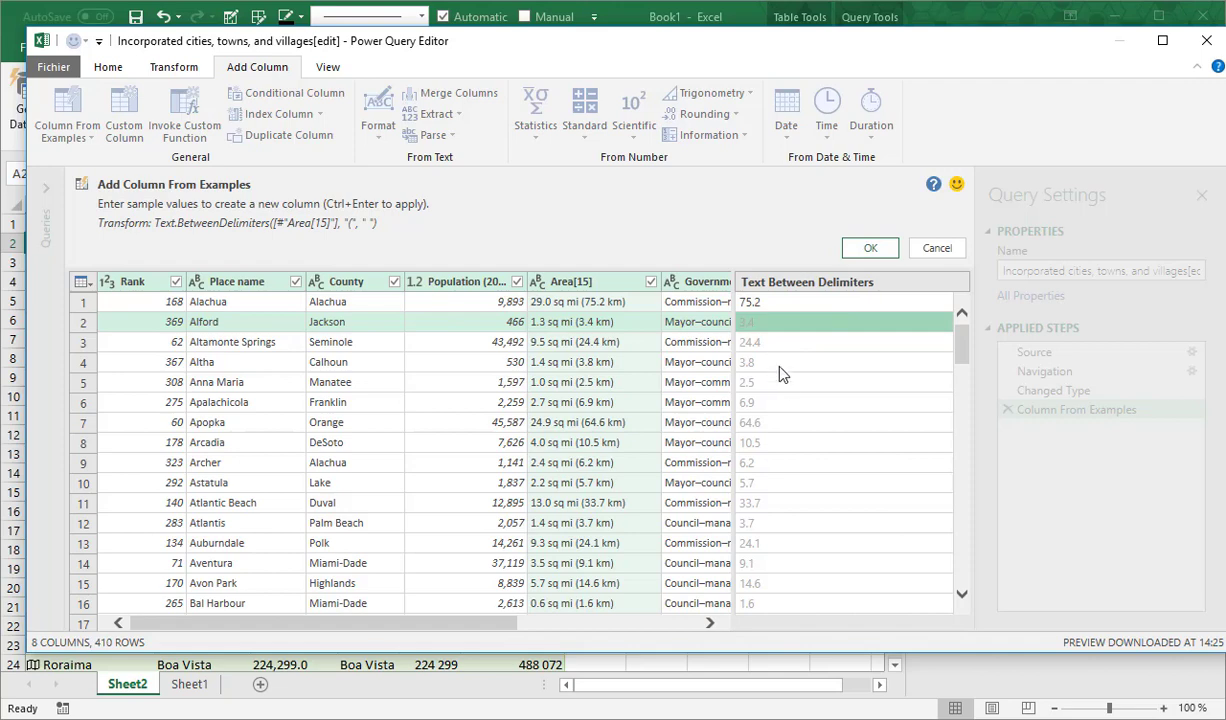
click(869, 249)
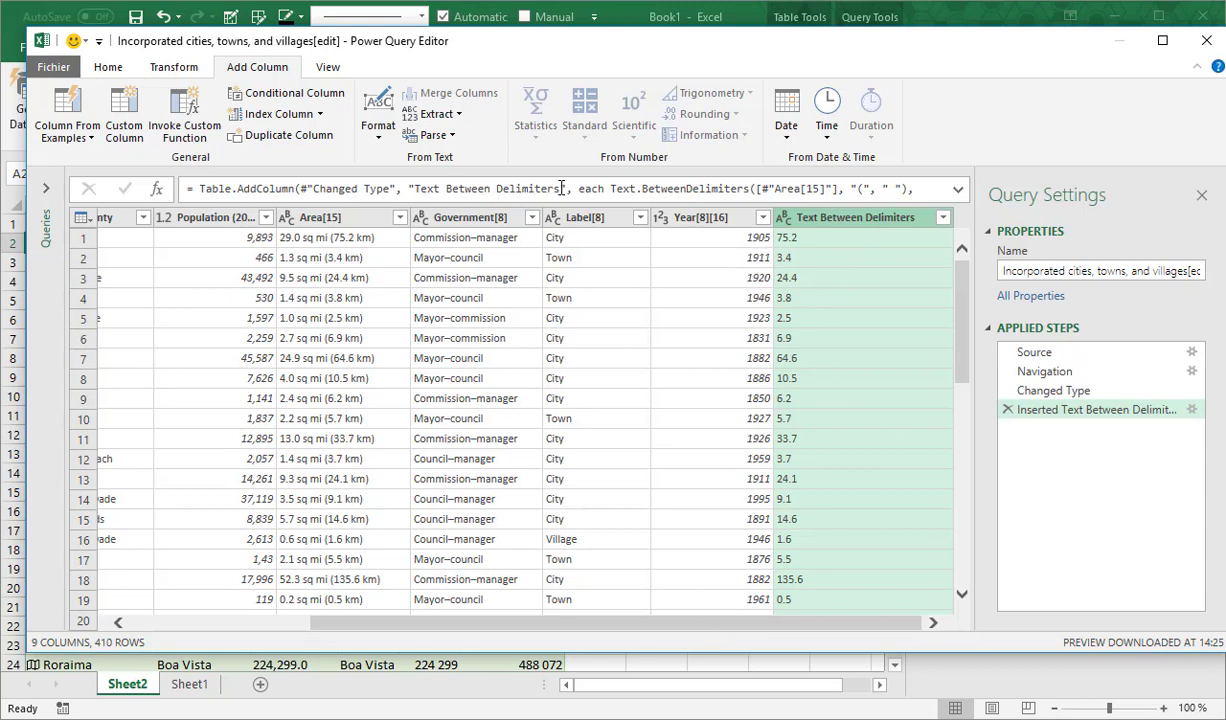
- Rename the extracted column to Area in the formula bar
drag(561, 188, 433, 186)
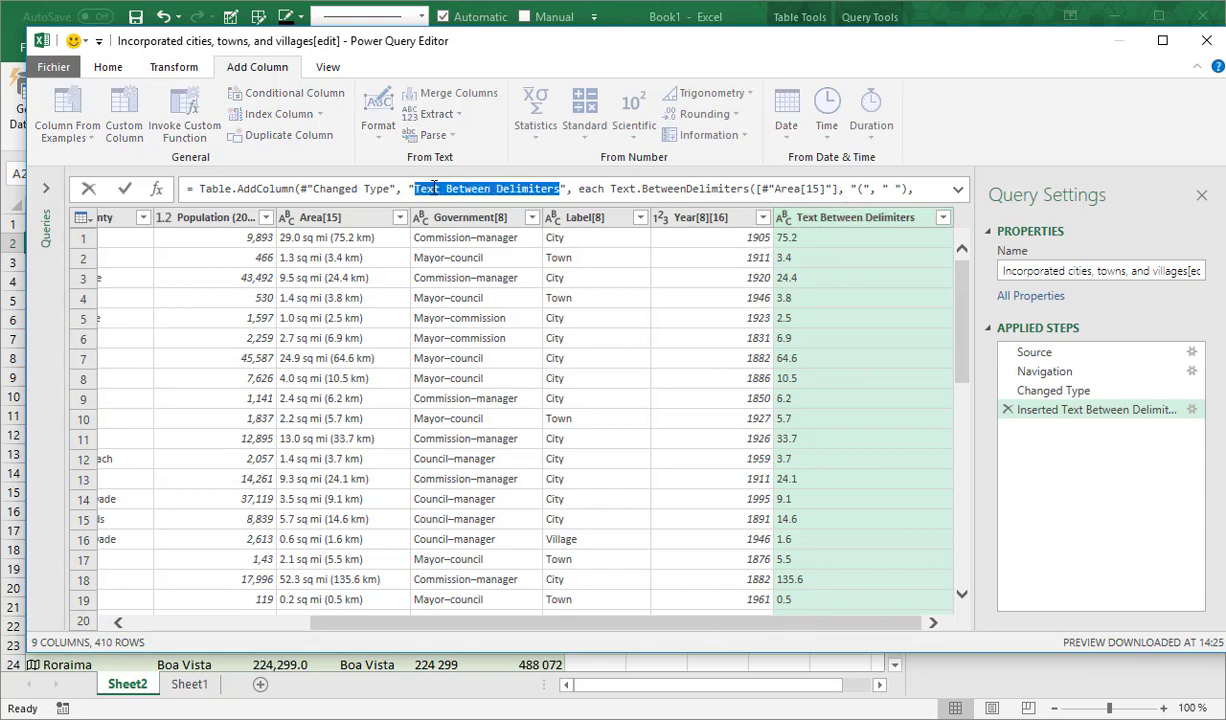
text(Area)
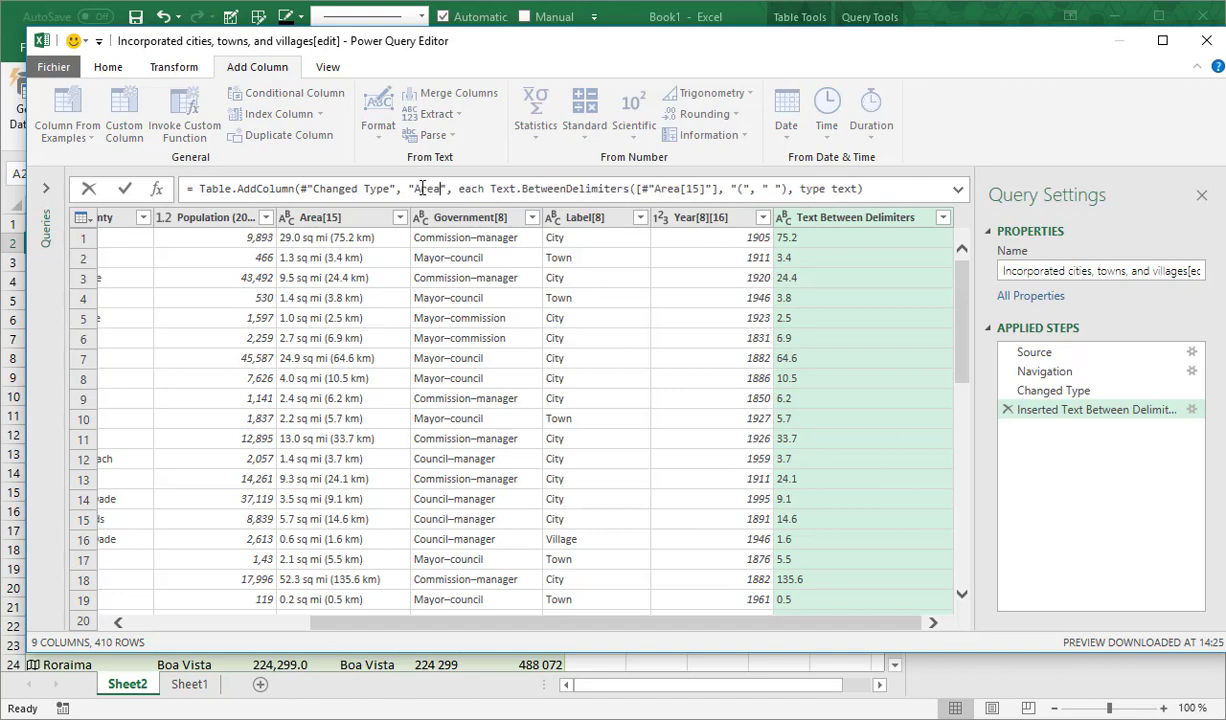
key(Return)
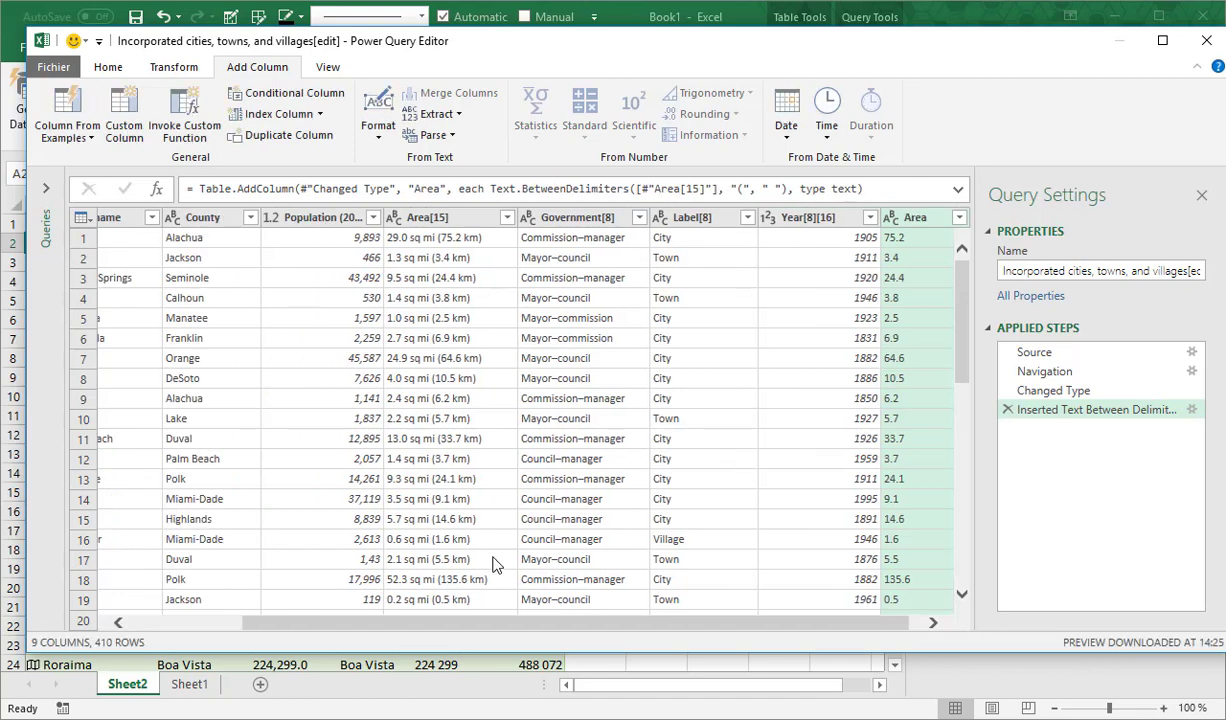
- Keep only Place name, Population and Area, then Close & Load to a new sheet
drag(536, 628, 416, 628)
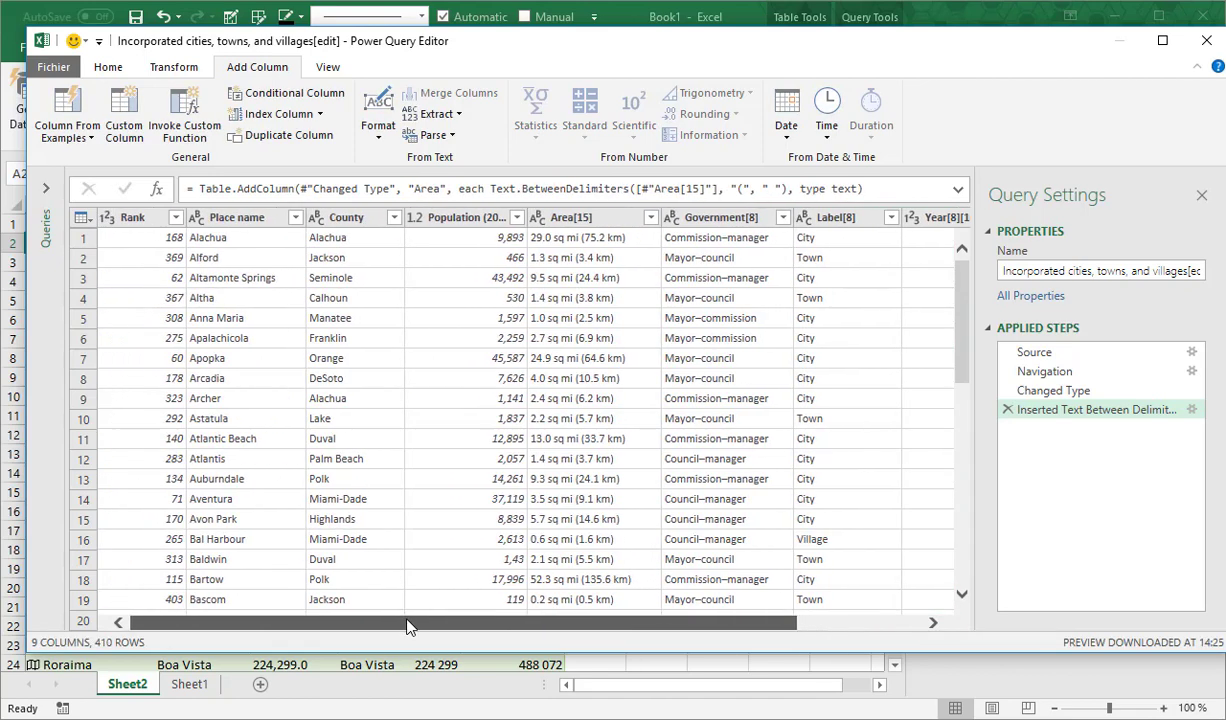
click(250, 227)
ctrl+click(455, 224)
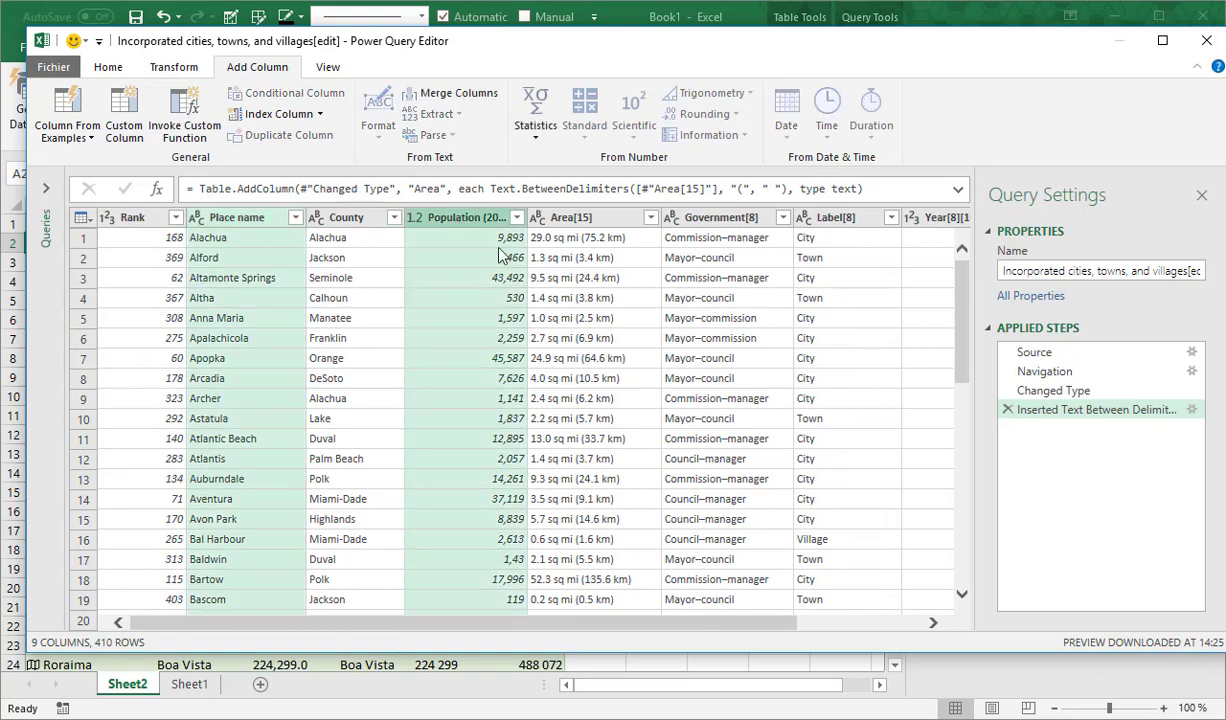
drag(593, 630, 761, 629)
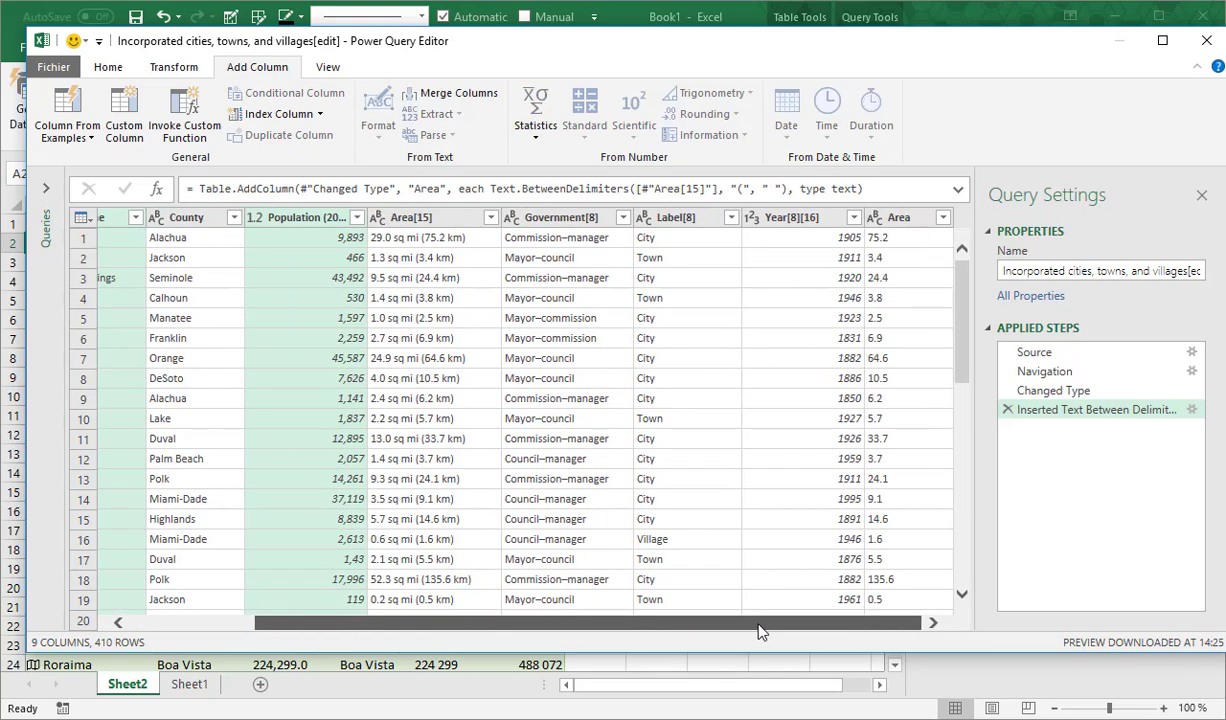
ctrl+click(880, 218)
right_click(895, 220)
click(939, 273)
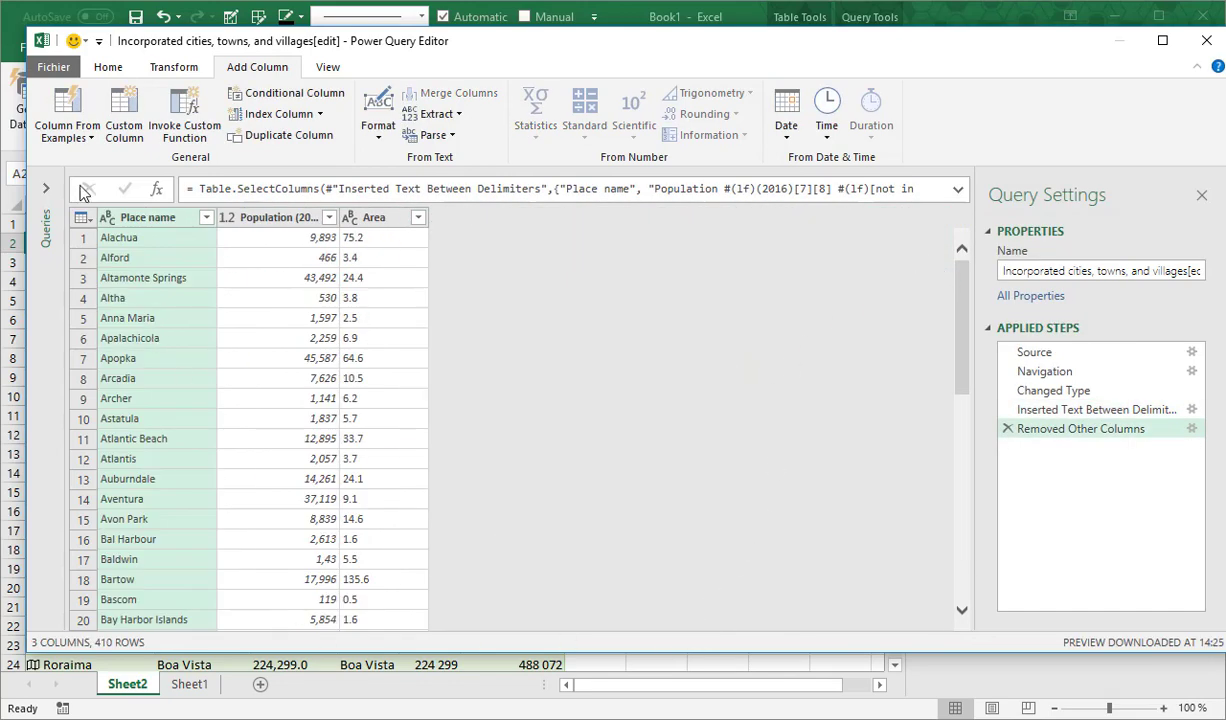
click(108, 67)
click(57, 103)
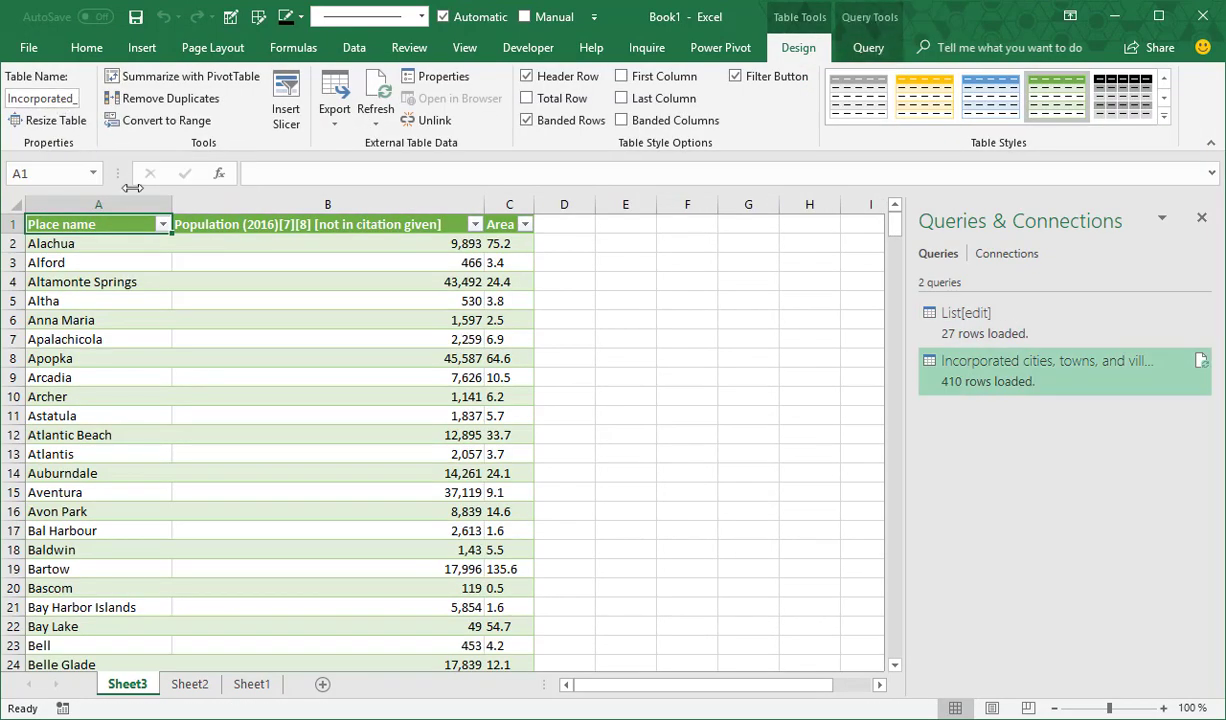
- Convert the Place name column entries to the Geography data type
click(128, 248)
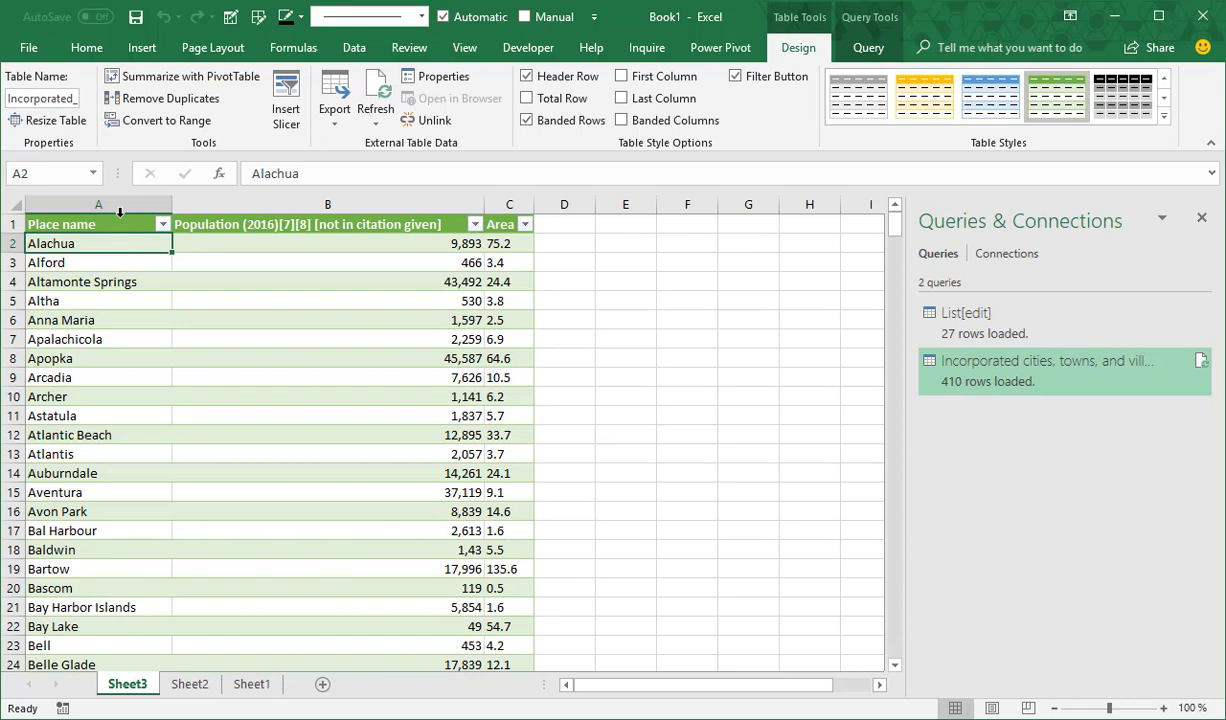
click(119, 212)
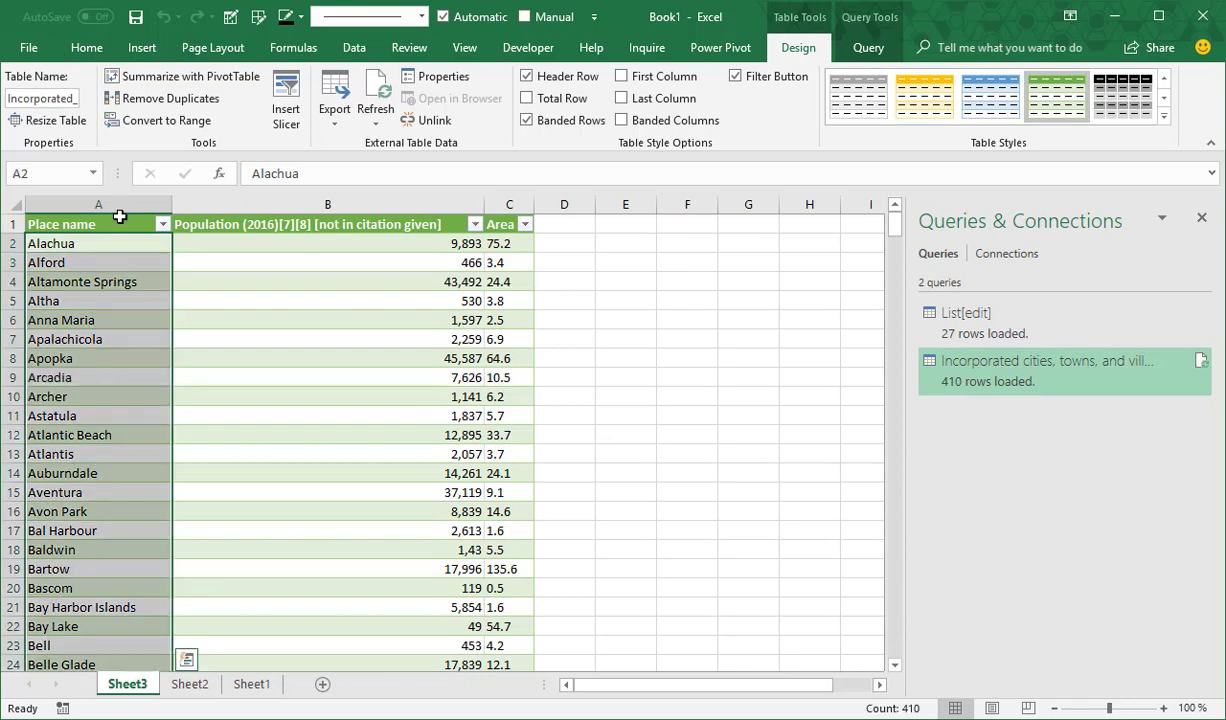
click(350, 47)
click(588, 95)
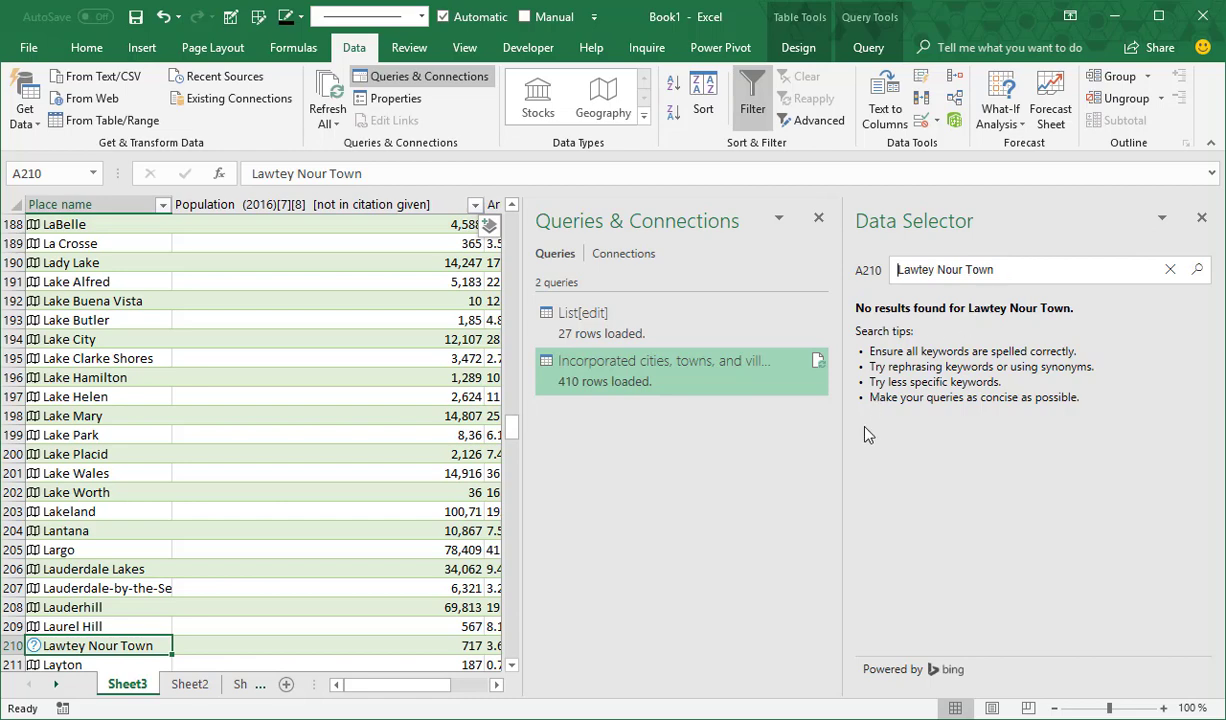
- Close the Data Selector and Queries & Connections side panes
click(1202, 219)
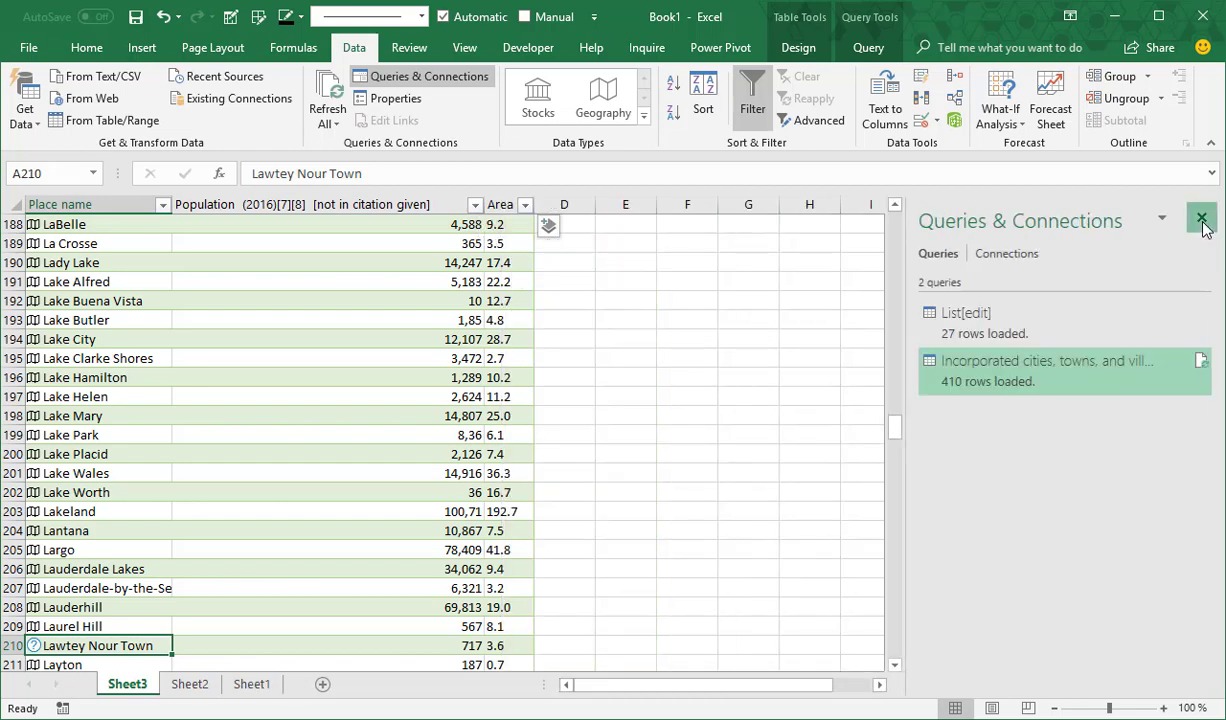
click(1202, 220)
drag(1218, 430, 1212, 150)
- Add Population, Latitude and Longitude columns from each Florida place's Geography record
click(515, 225)
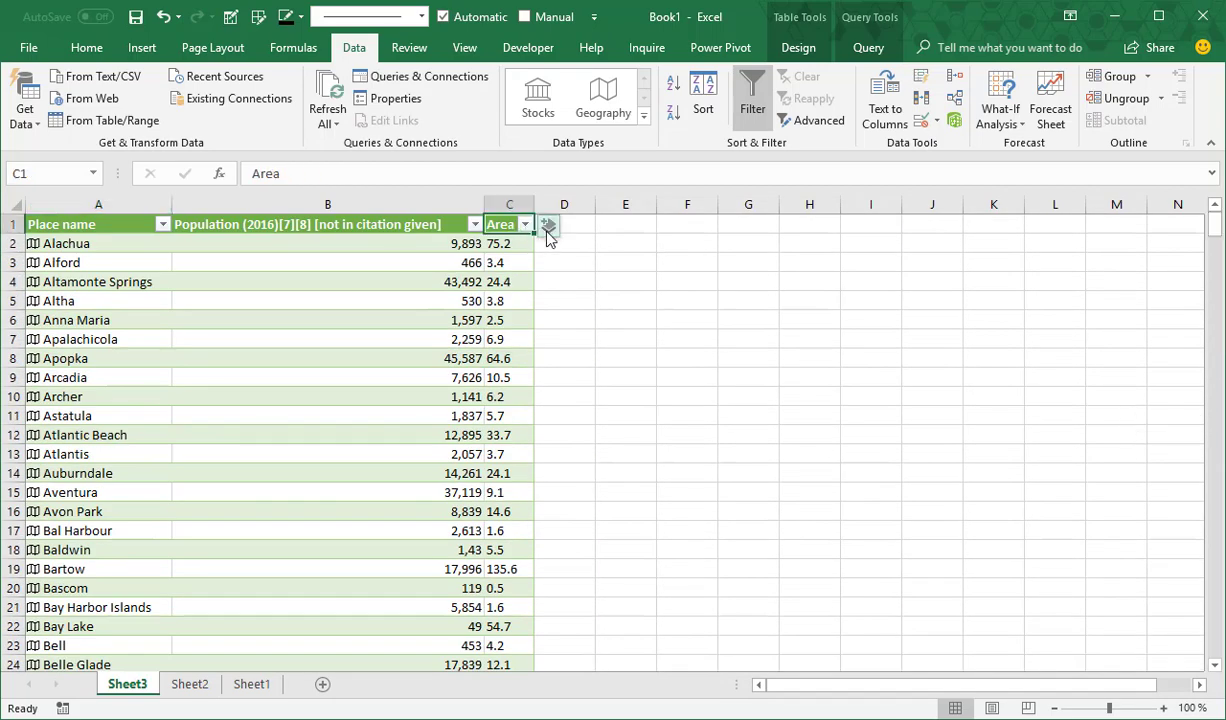
click(550, 229)
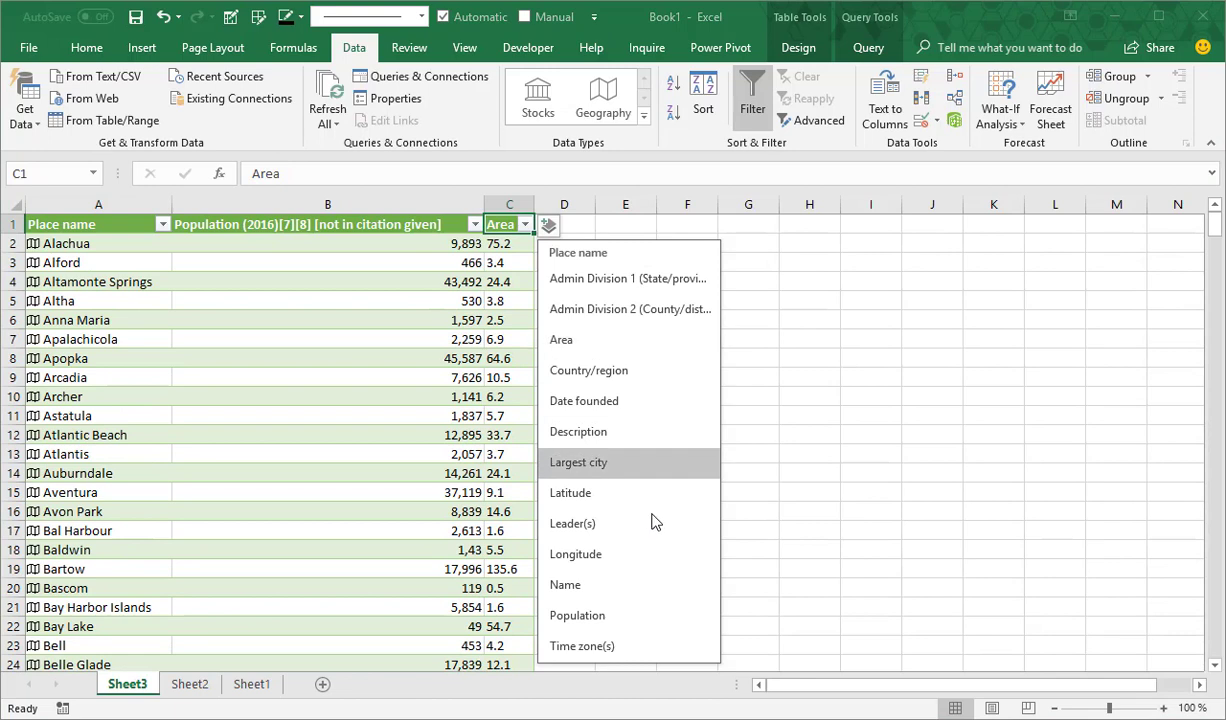
click(615, 622)
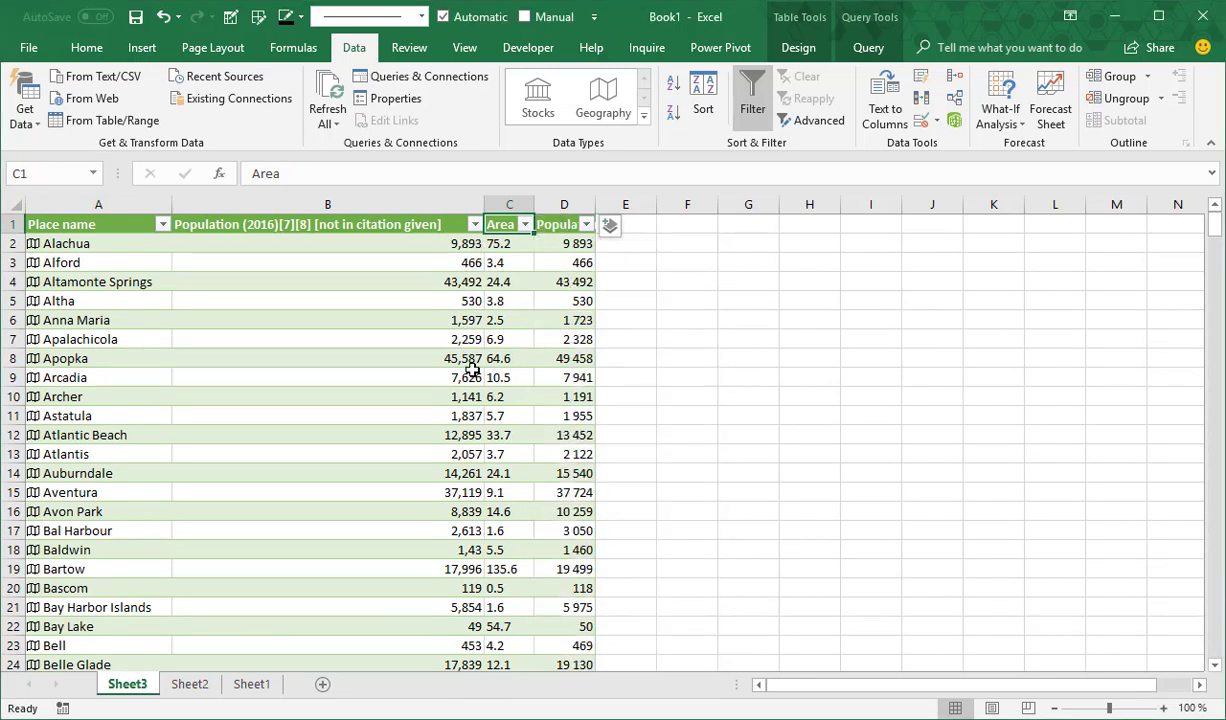
click(610, 230)
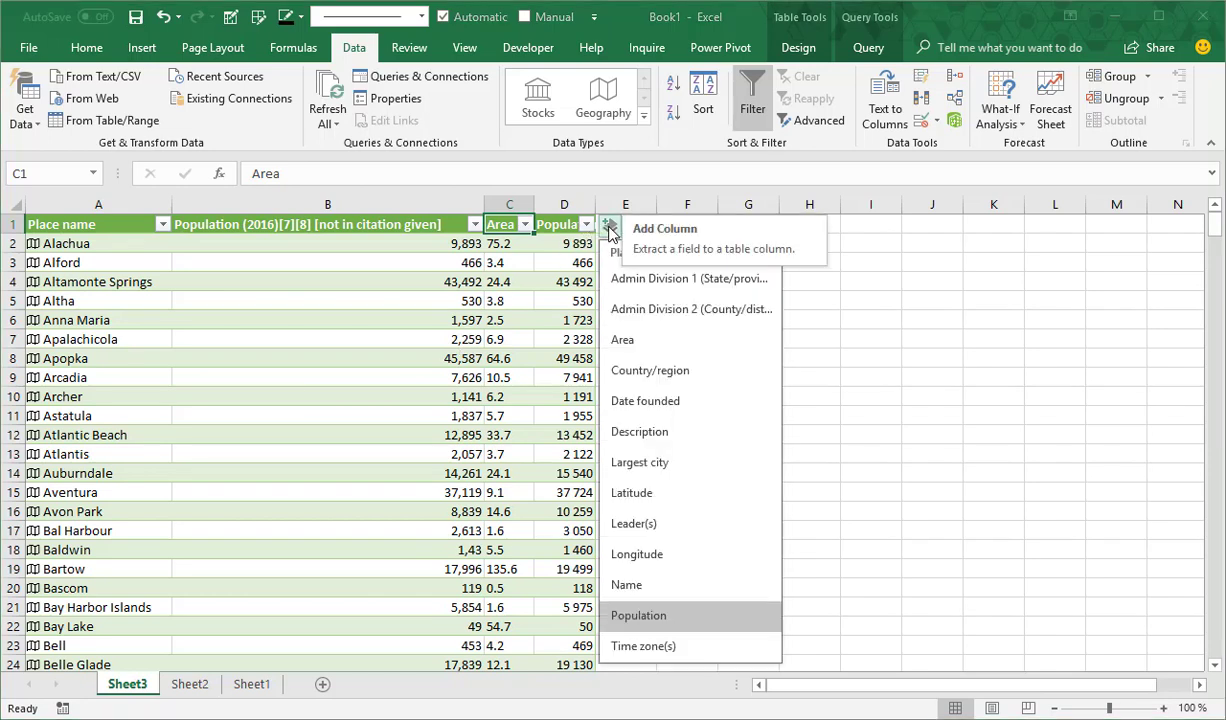
click(645, 497)
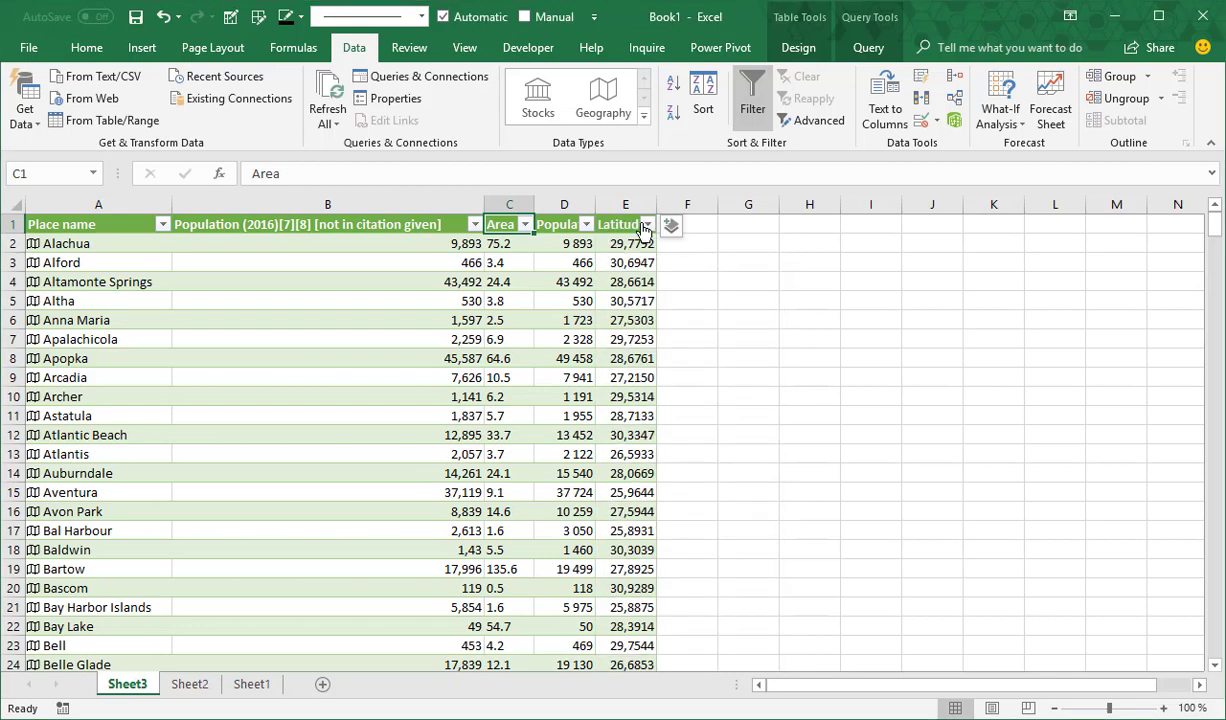
click(670, 228)
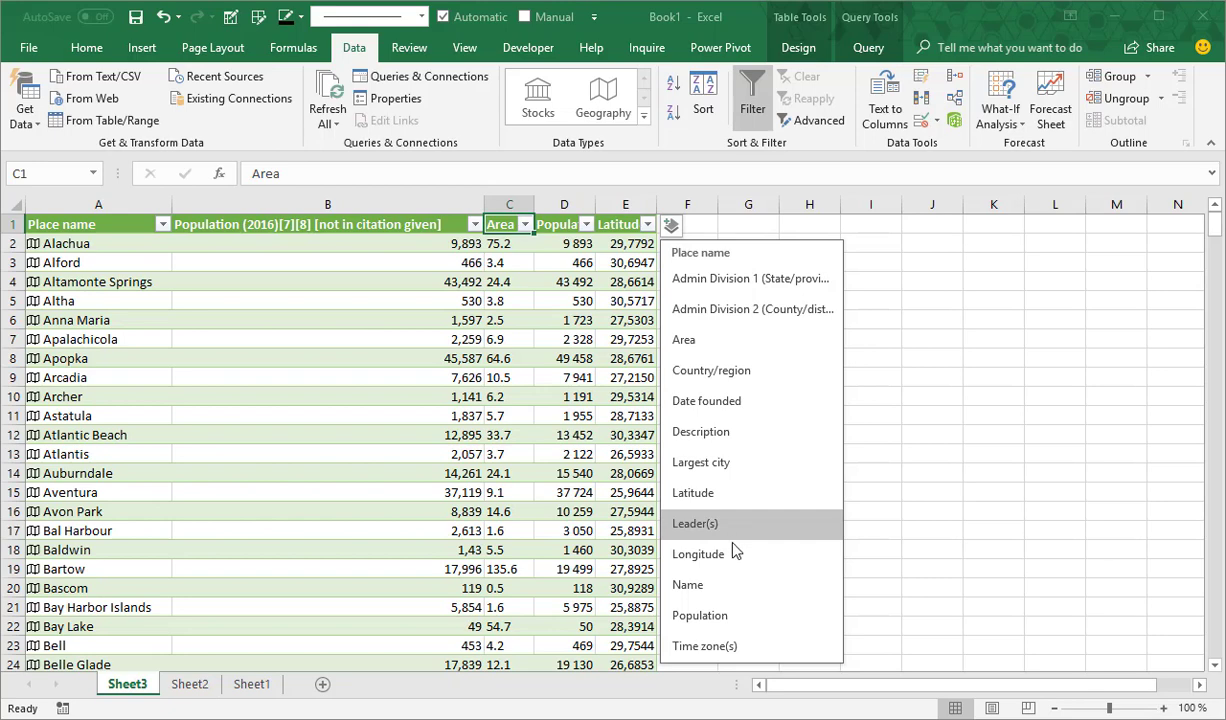
click(700, 550)
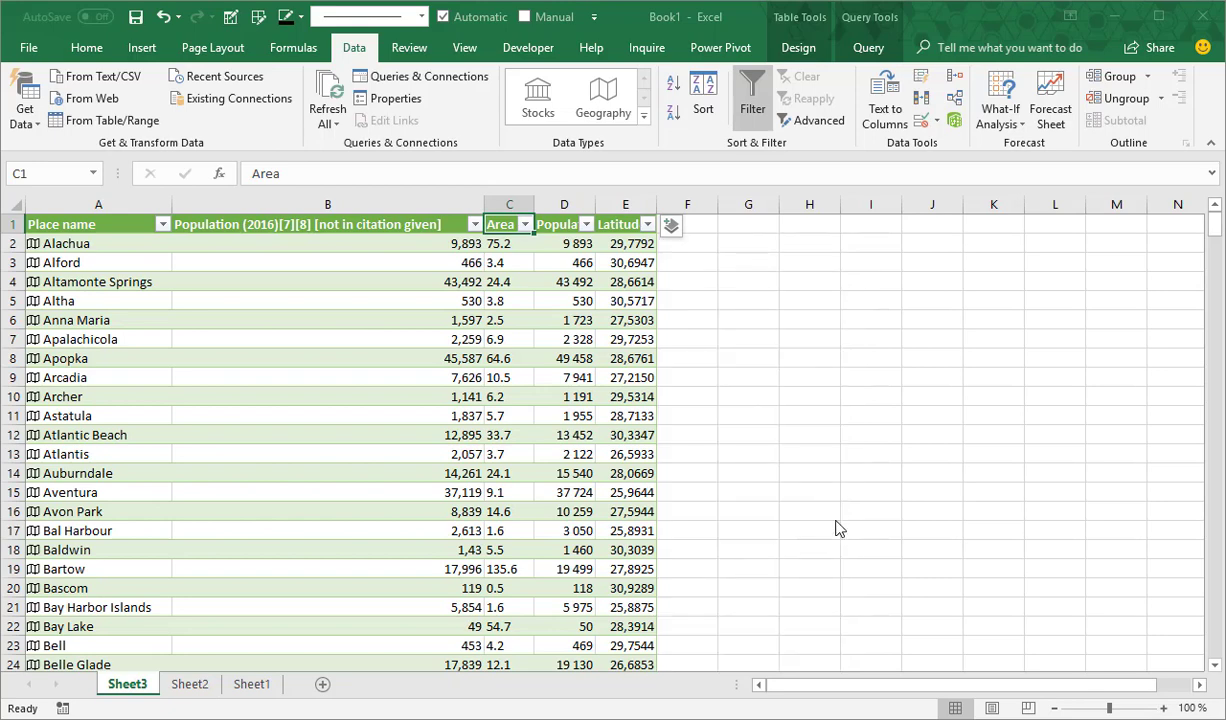